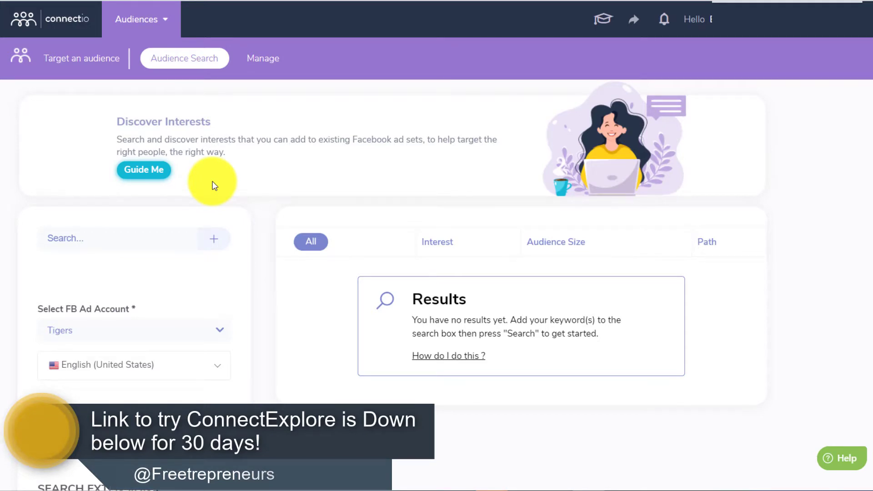
Enter 'business', 'start a business' and 'online marketing' as three separate interest keyword rows.
click(97, 236)
text(busin)
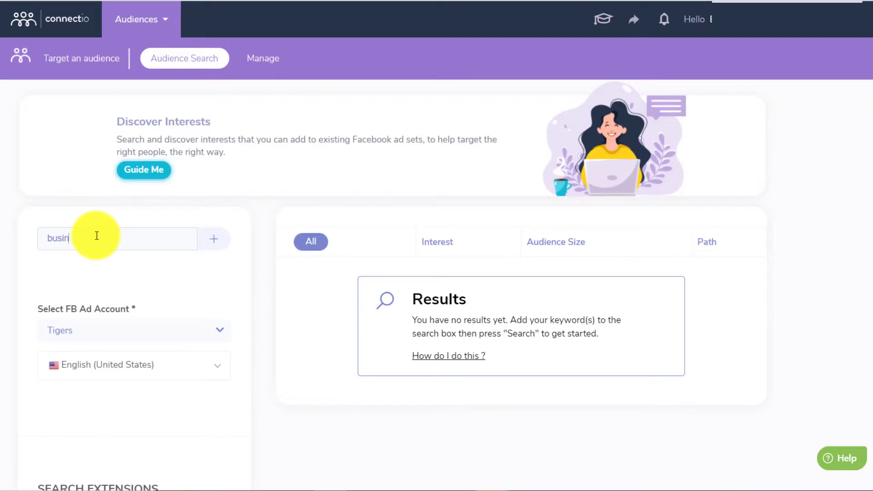
text(ess)
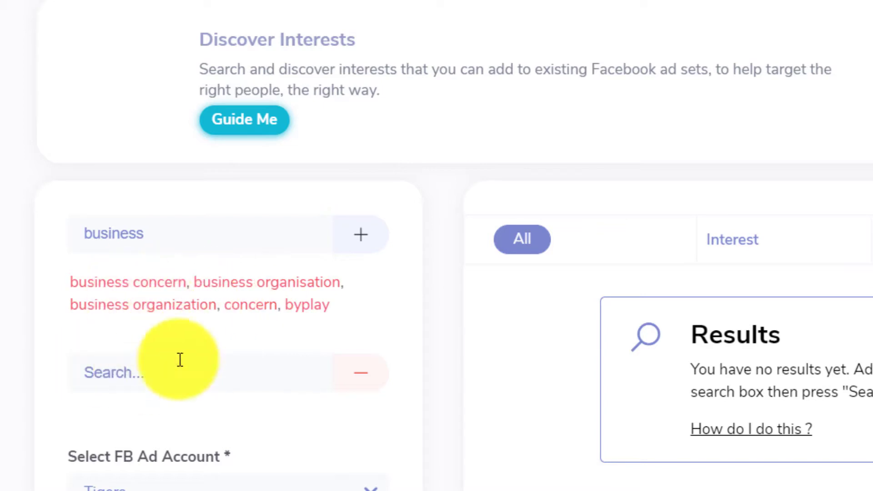
click(212, 376)
text(start a )
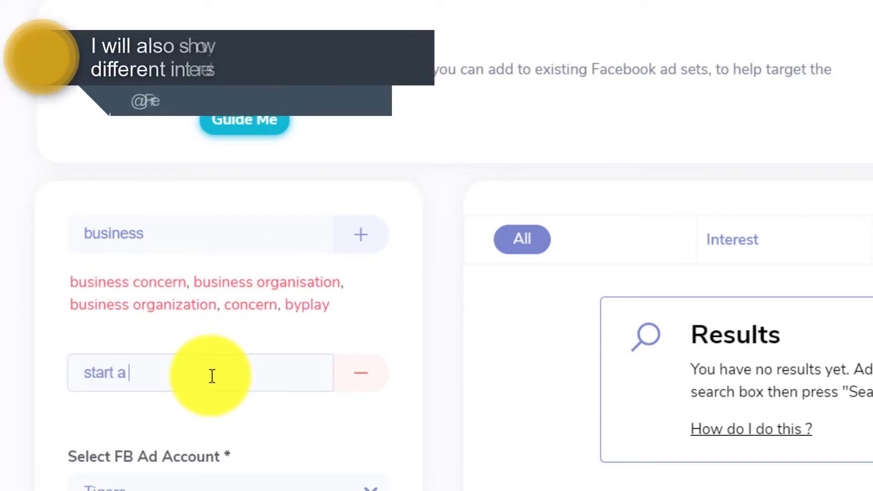
text(business)
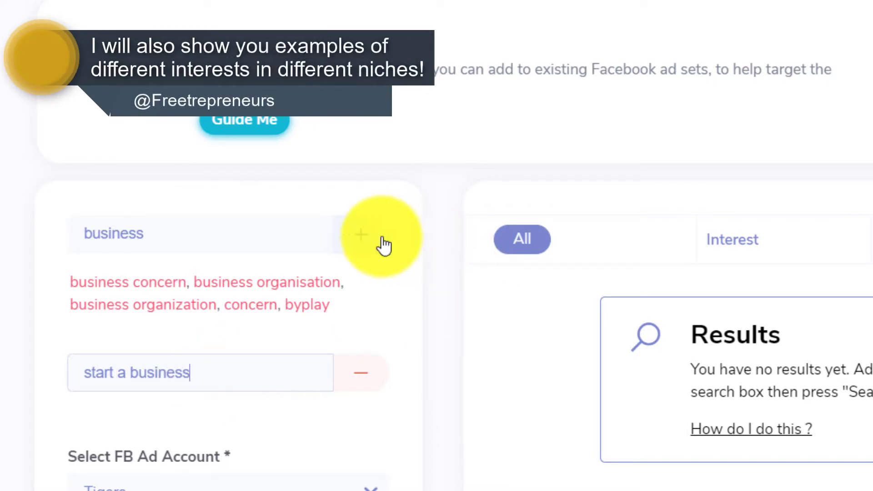
click(360, 235)
click(247, 384)
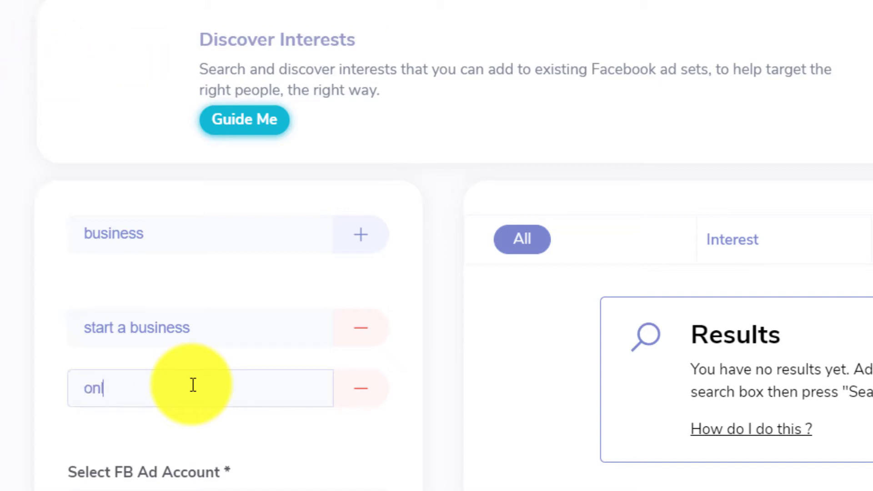
text(online marketin)
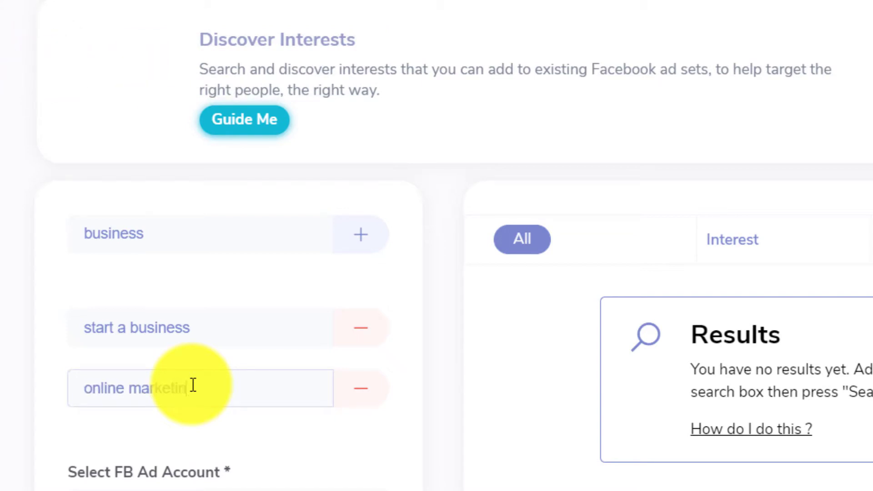
text(g)
scroll(193, 385, down, 6)
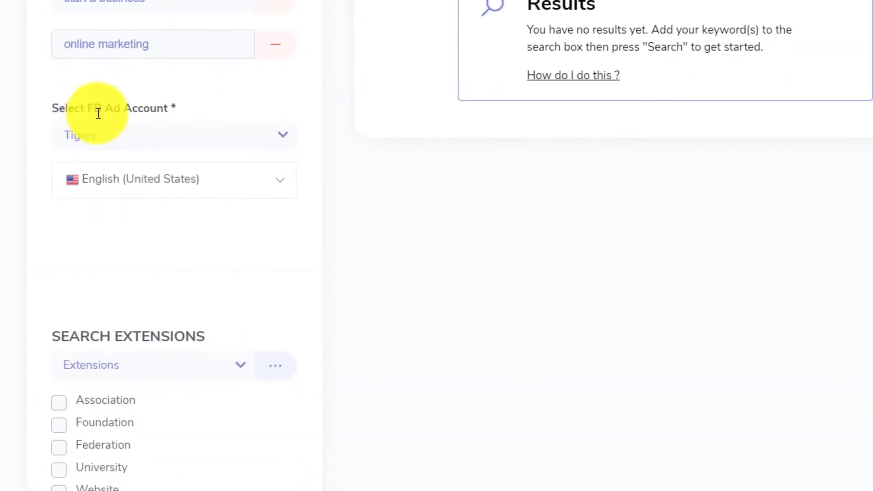
Run the interest search and highlight the 562-result total.
scroll(98, 114, down, 12)
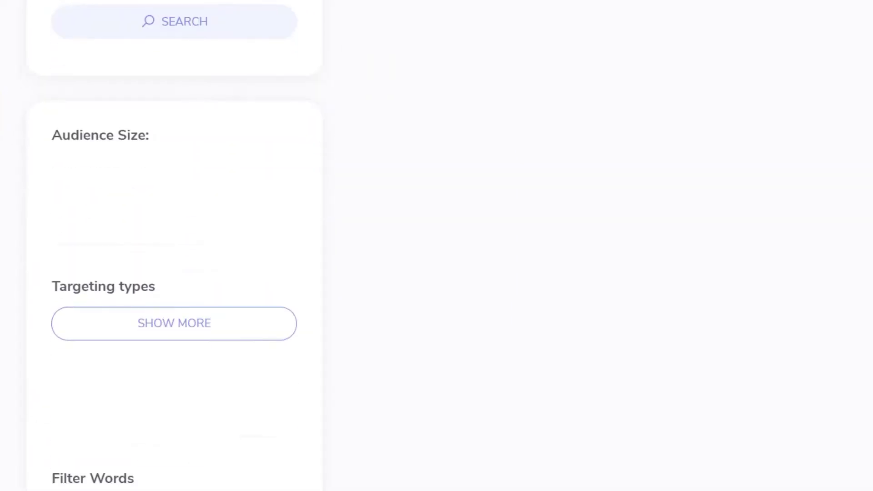
click(183, 29)
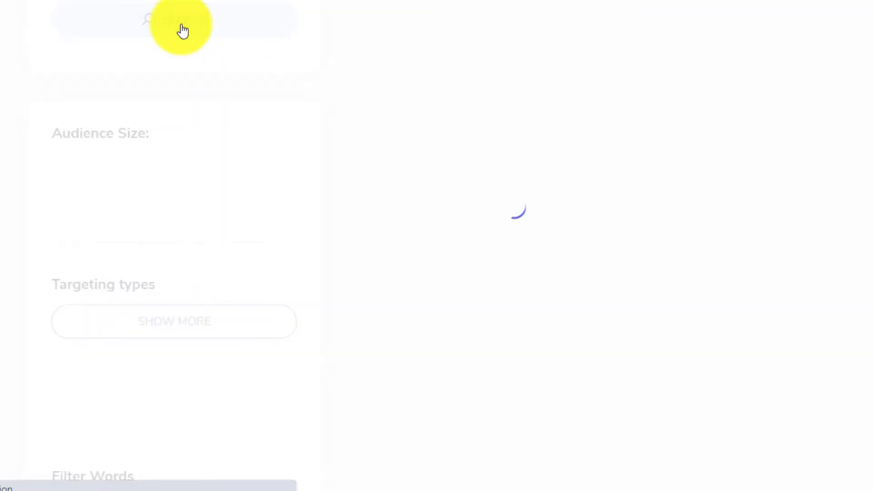
drag(482, 180, 558, 186)
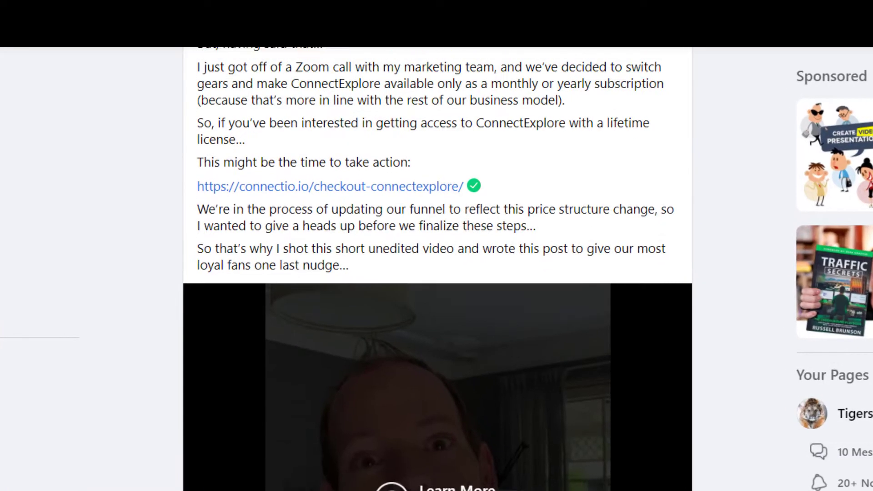
Scroll the Facebook feed to the sponsored ConnectExplore lifetime-deal post.
scroll(455, 273, up, 5)
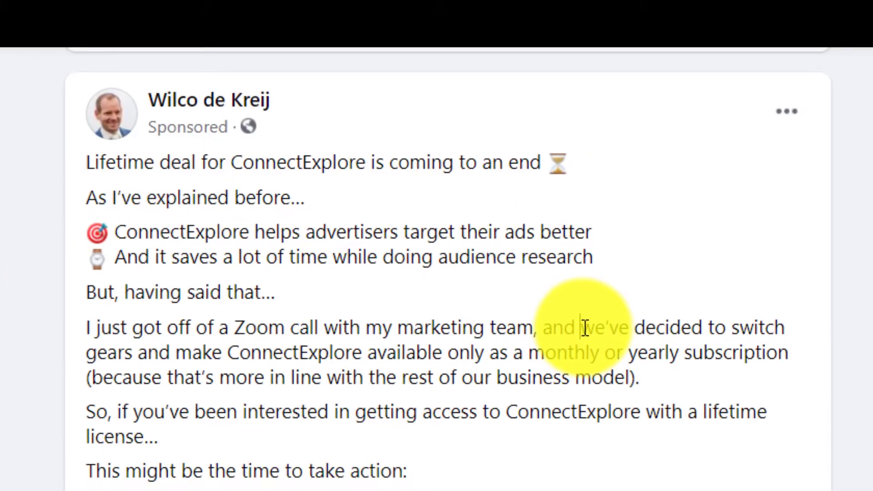
drag(621, 326, 308, 371)
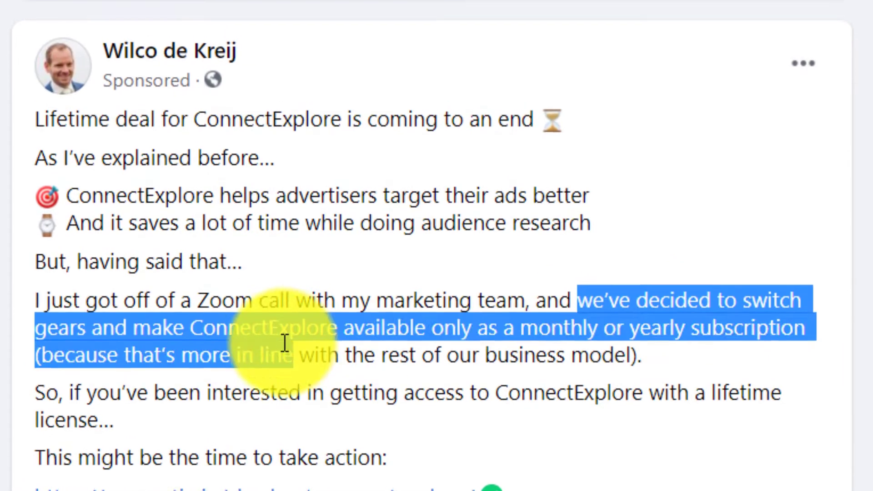
drag(285, 343, 347, 360)
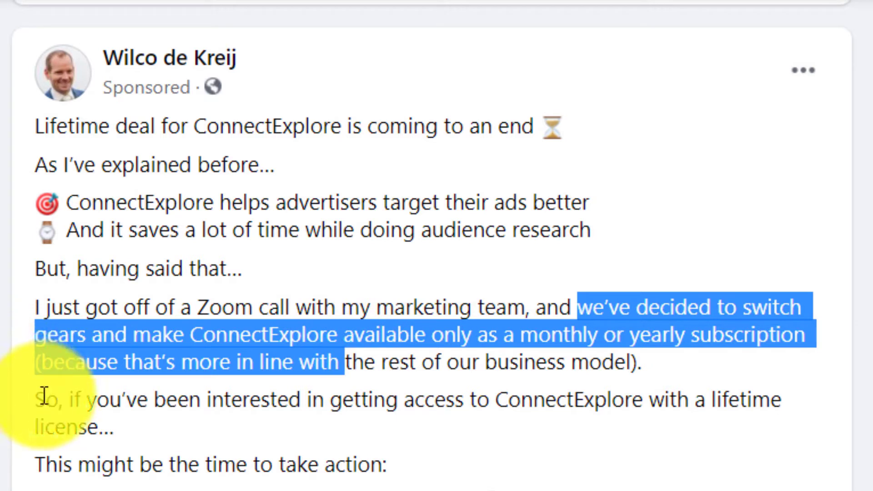
drag(36, 396, 699, 380)
click(697, 376)
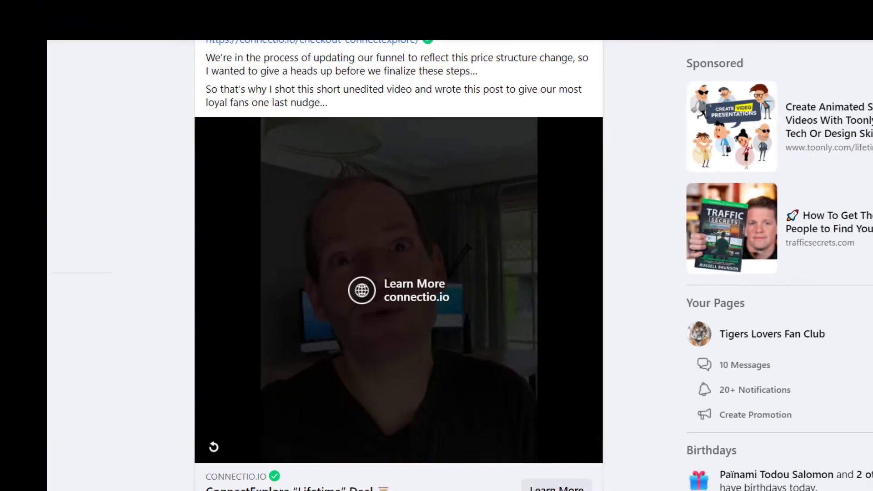
Scroll down to the announcement video and pause it at 1:24.
scroll(397, 266, down, 1)
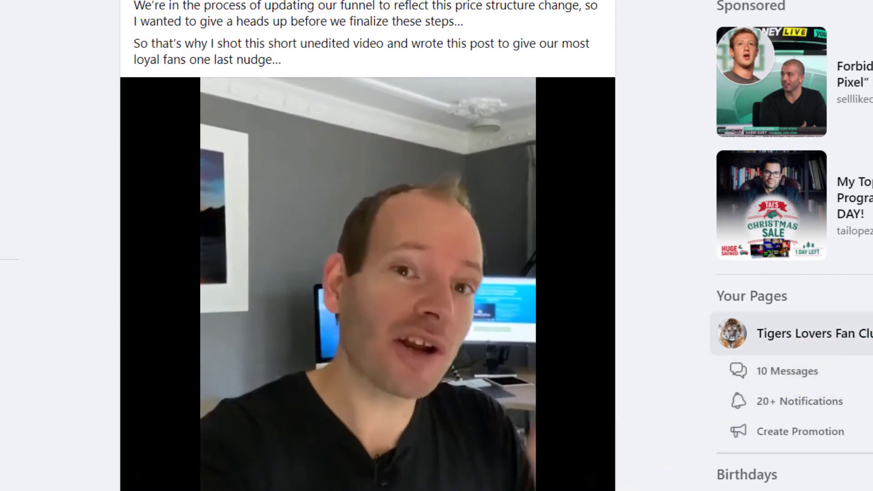
scroll(367, 245, down, 1)
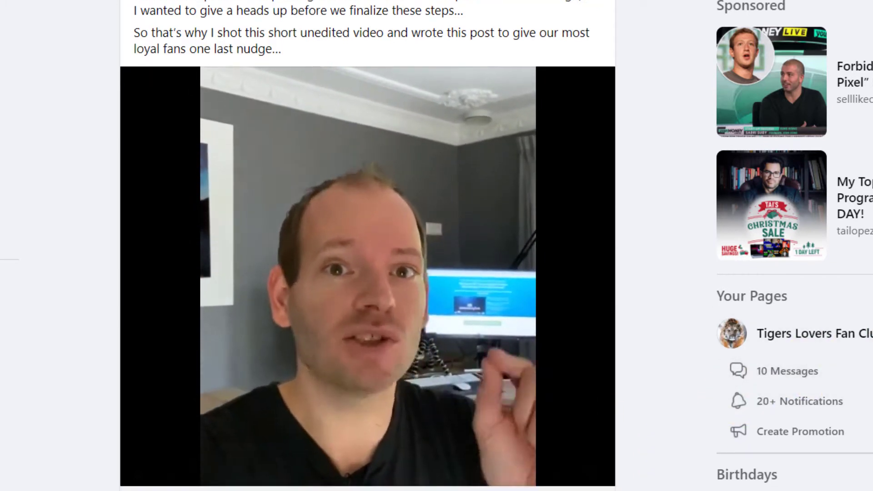
scroll(371, 246, down, 1)
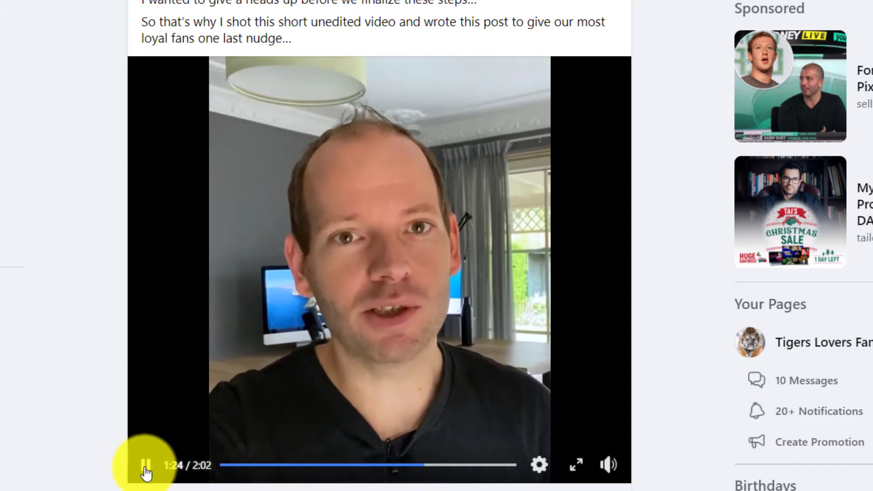
click(145, 471)
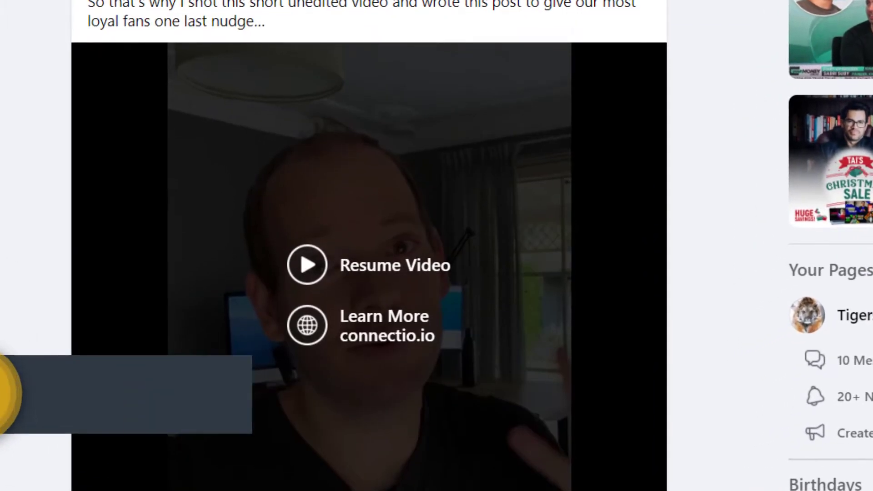
Look around the post, then resume the announcement video.
scroll(369, 245, up, 3)
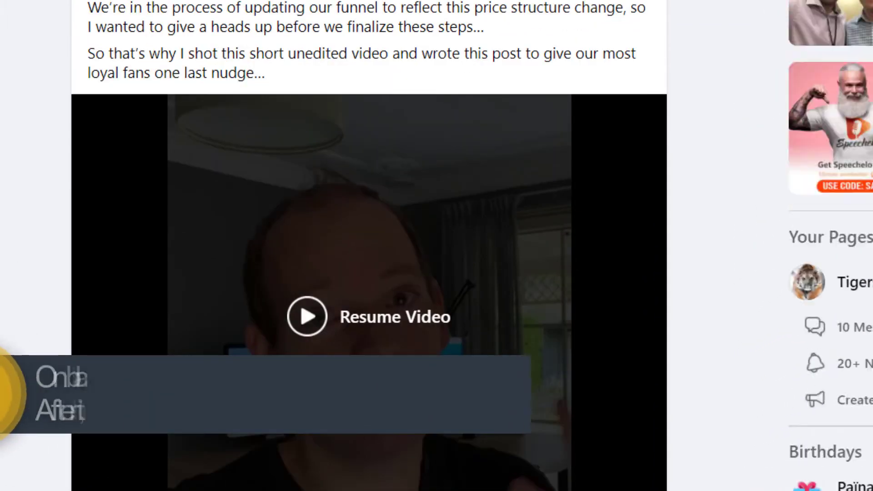
scroll(369, 245, down, 1)
scroll(369, 246, down, 5)
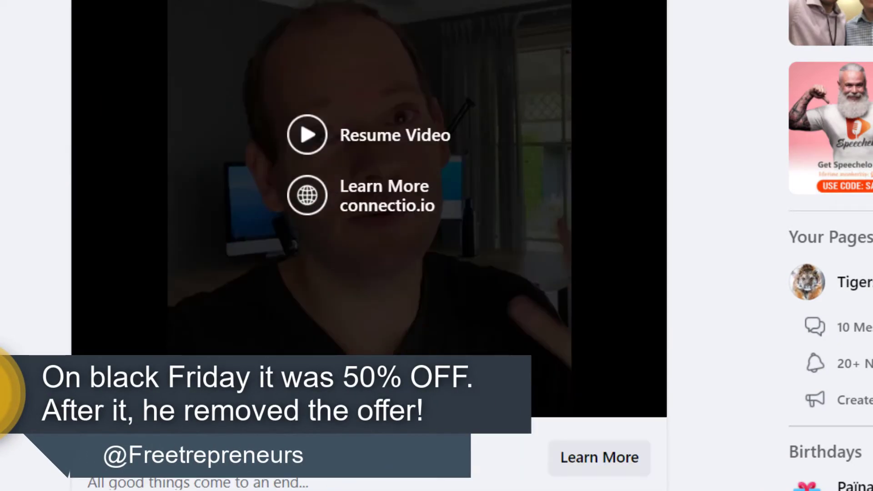
scroll(369, 246, up, 1)
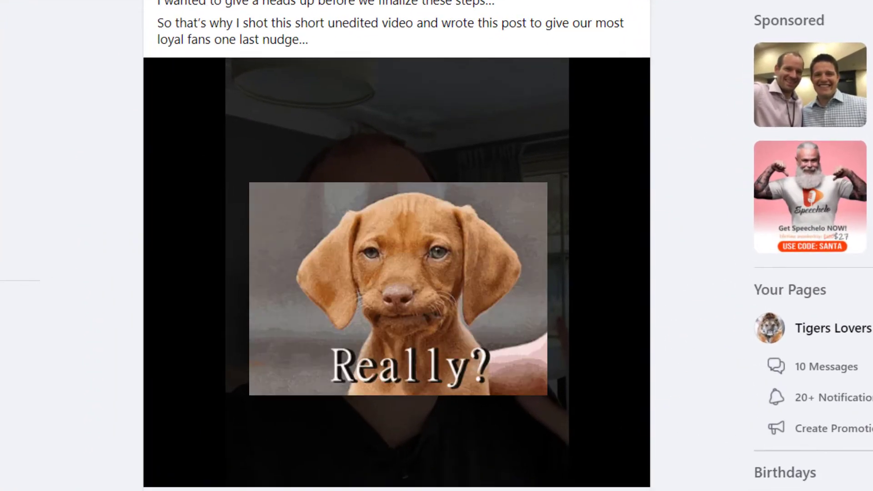
scroll(397, 246, up, 1)
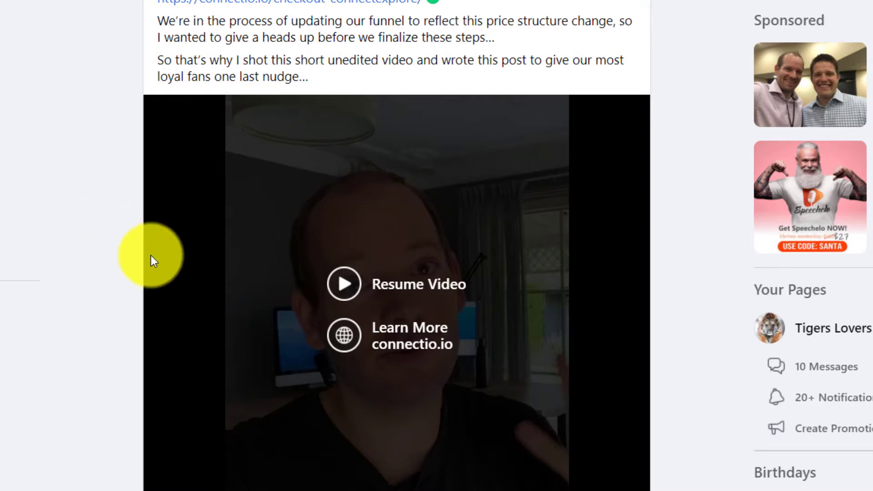
click(348, 284)
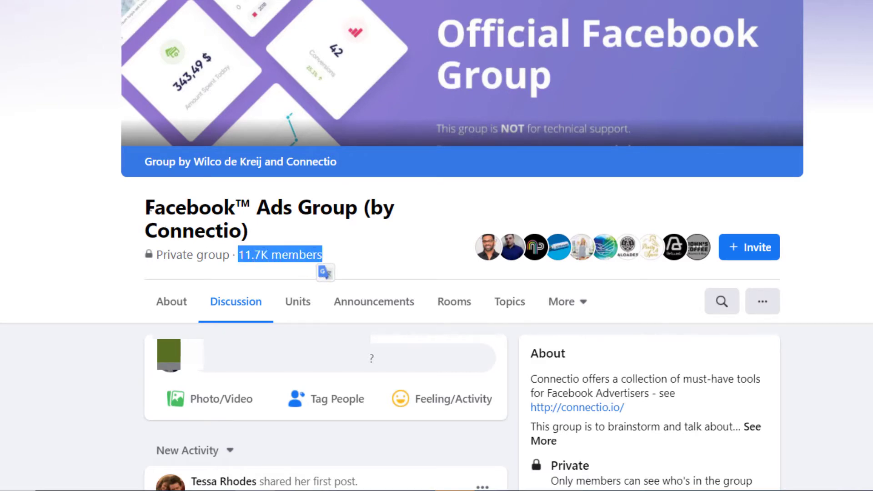
Highlight the Facebook™ Ads Group (by Connectio) name and scroll through its Discussion feed.
drag(146, 209, 252, 204)
drag(380, 215, 382, 230)
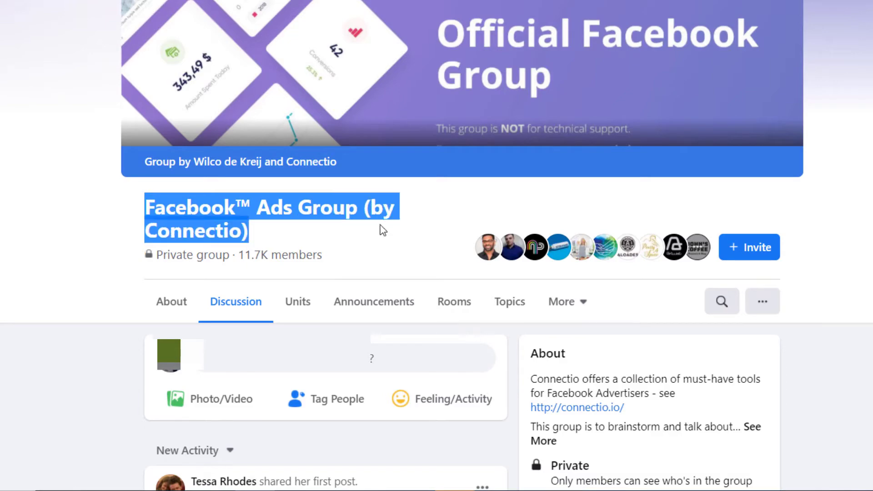
scroll(325, 246, down, 20)
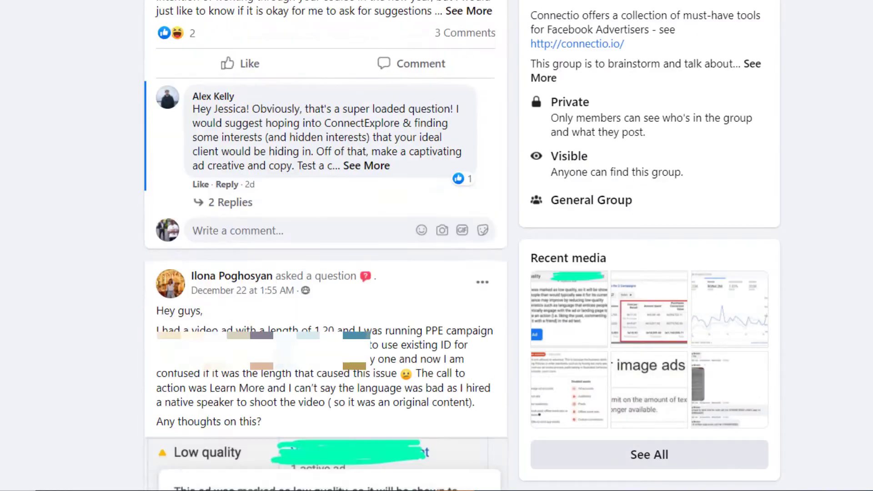
scroll(326, 246, up, 10)
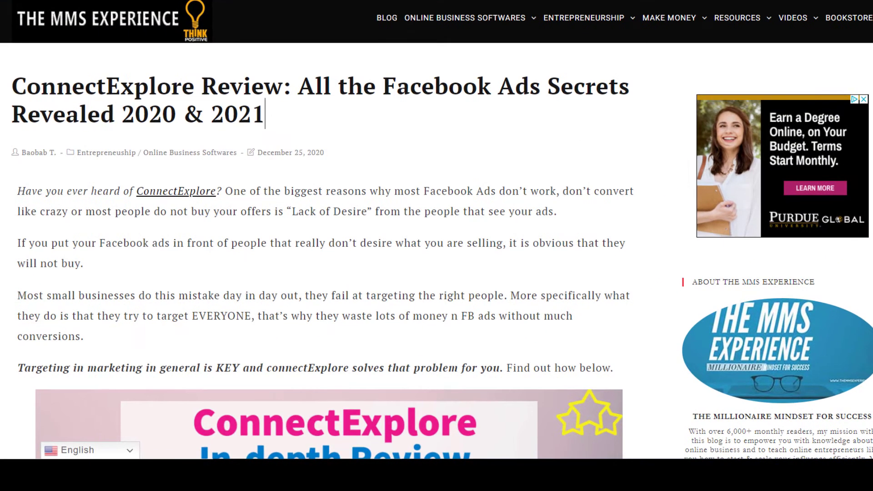
Read down through The MMS Experience's ConnectExplore review article.
scroll(319, 250, down, 10)
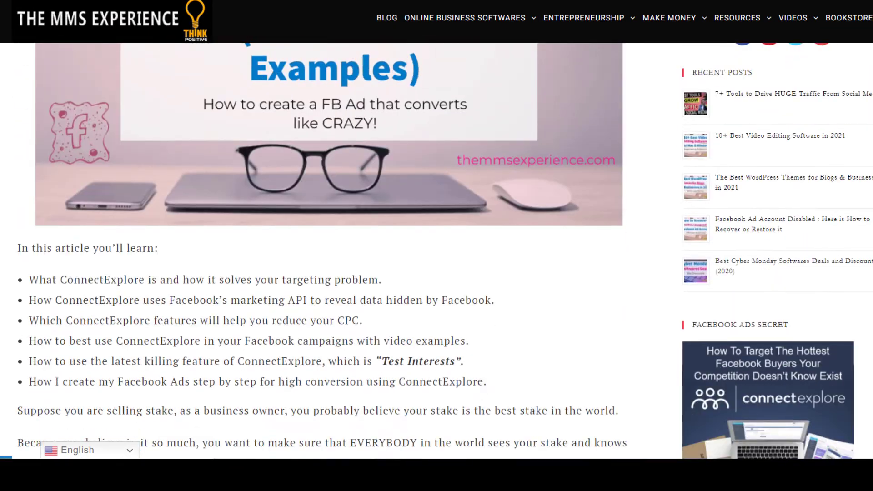
scroll(319, 250, down, 15)
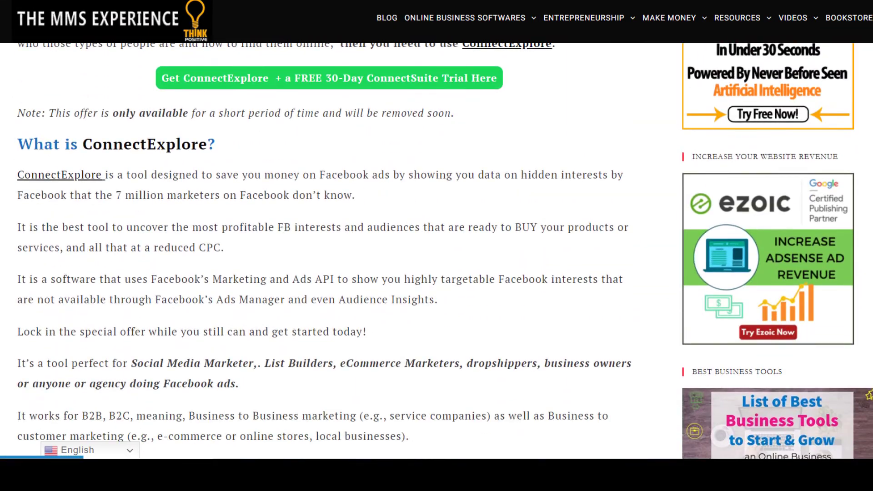
scroll(319, 250, down, 20)
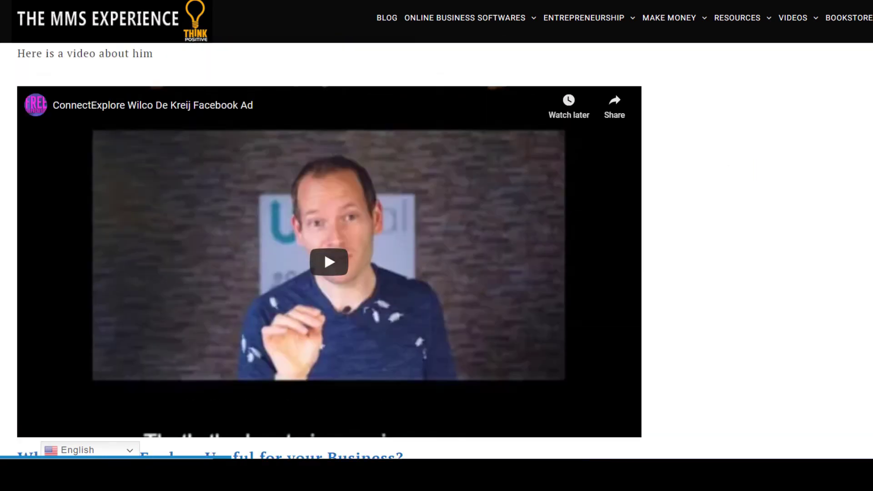
scroll(529, 205, up, 12)
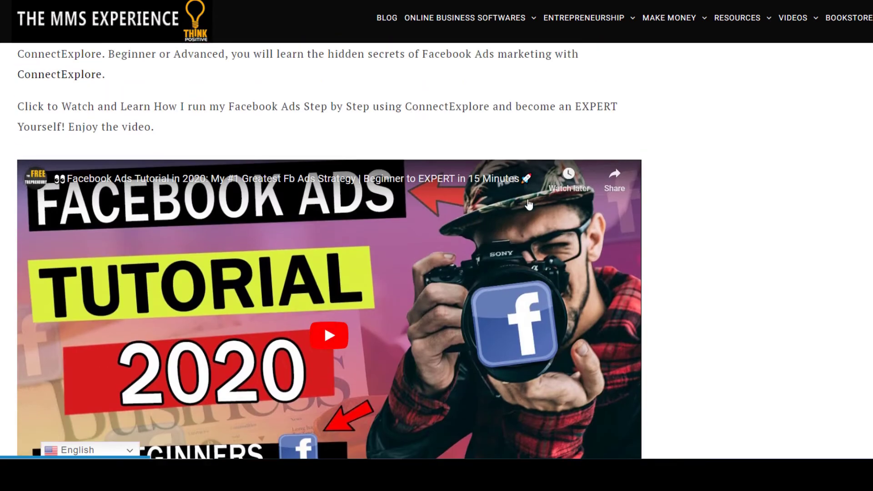
scroll(317, 346, down, 20)
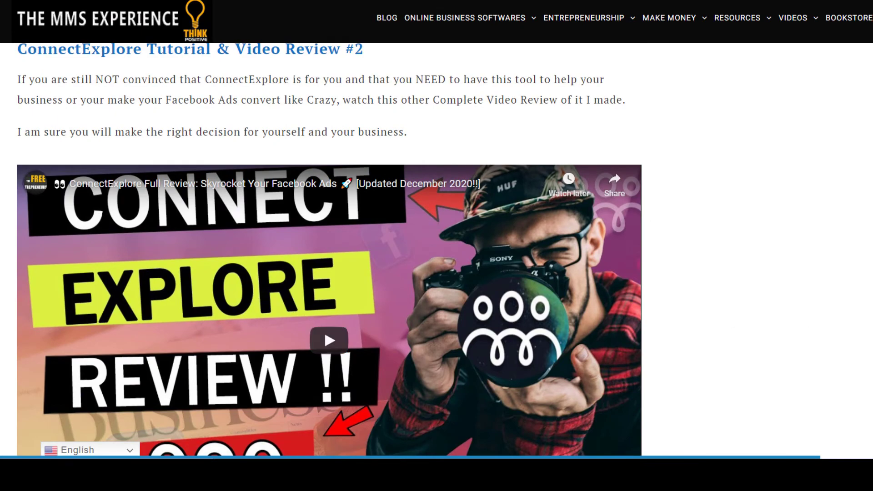
scroll(330, 251, down, 8)
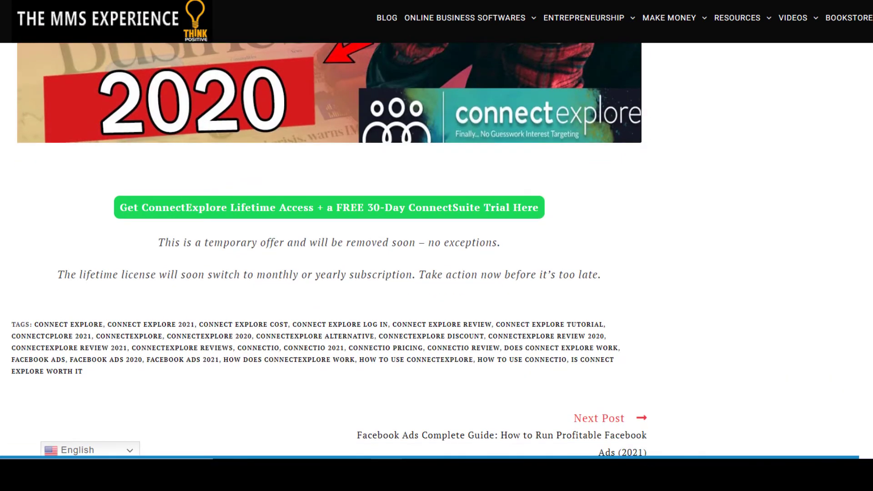
Back in ConnectExplore, sort the business results by audience size, smallest first.
scroll(41, 432, up, 20)
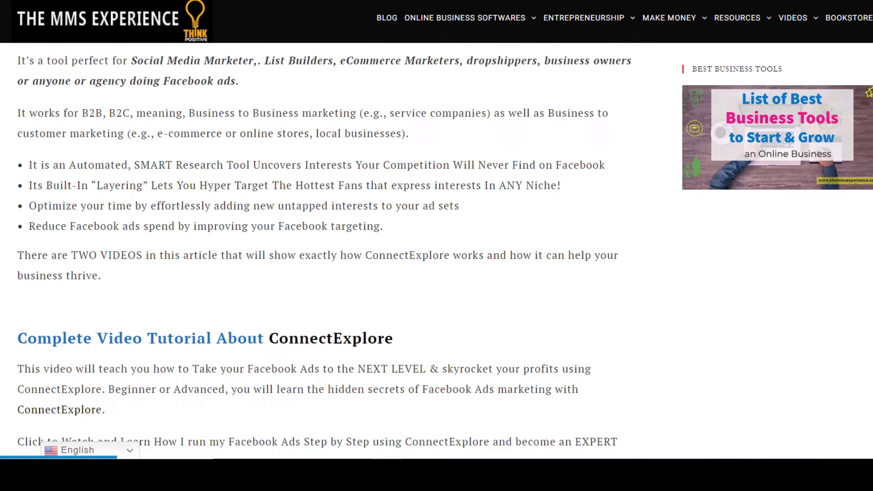
scroll(447, 230, up, 10)
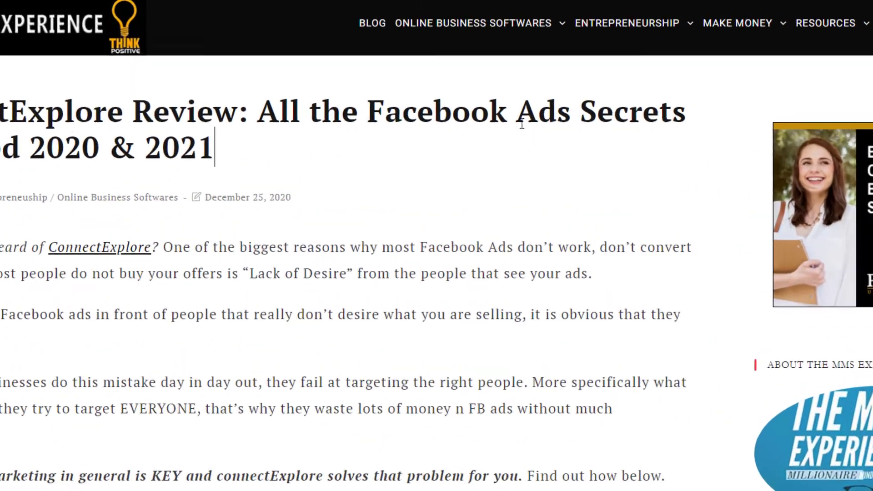
mouse_move(519, 30)
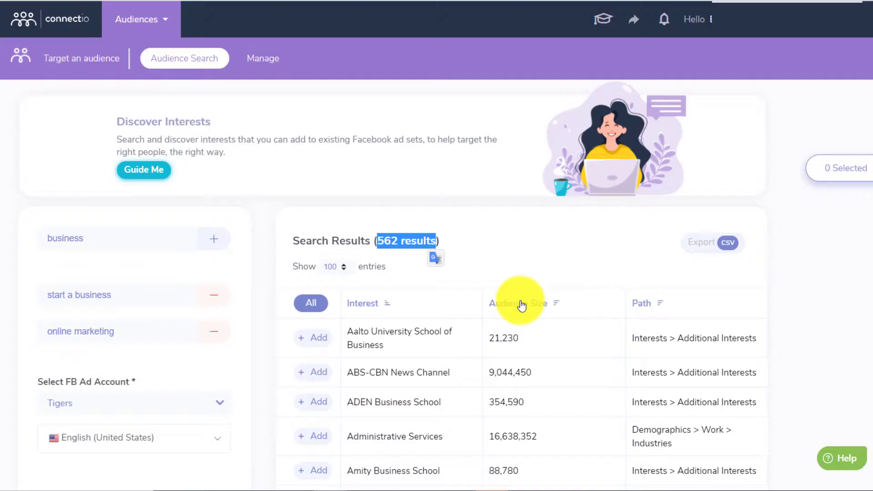
click(522, 305)
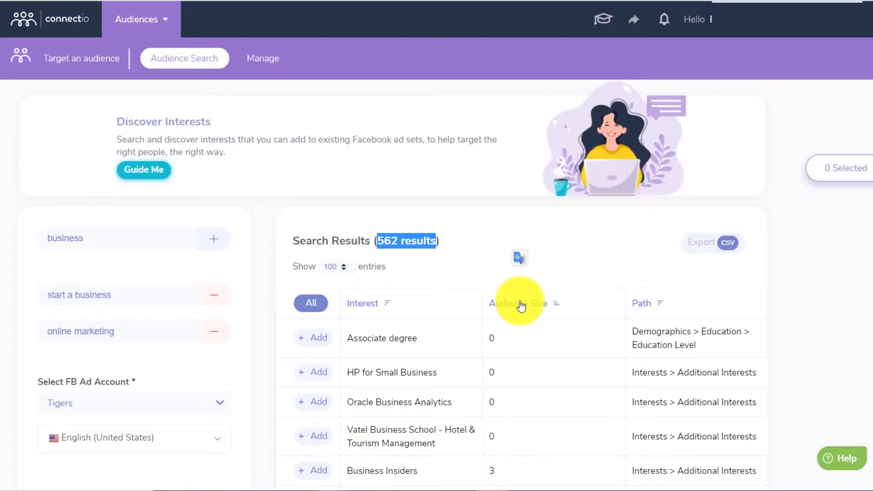
Change the Audience Size sort again and scroll down the results table.
click(522, 306)
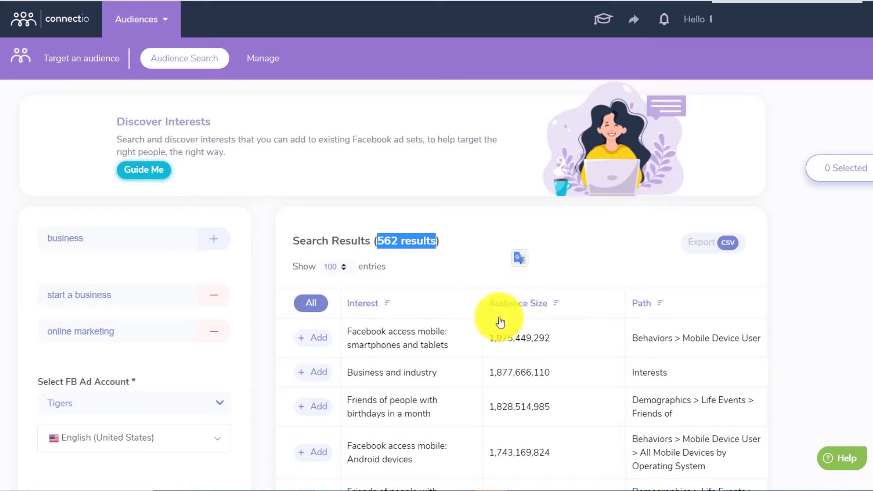
scroll(551, 365, down, 6)
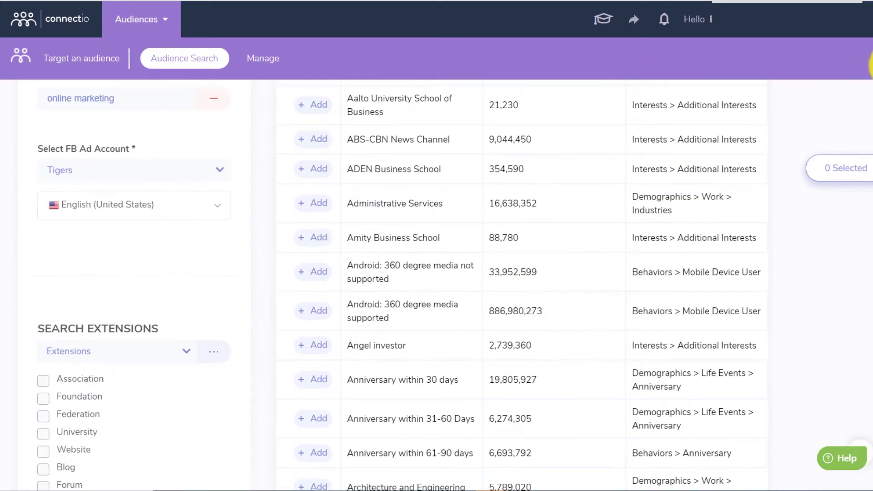
scroll(571, 69, up, 1)
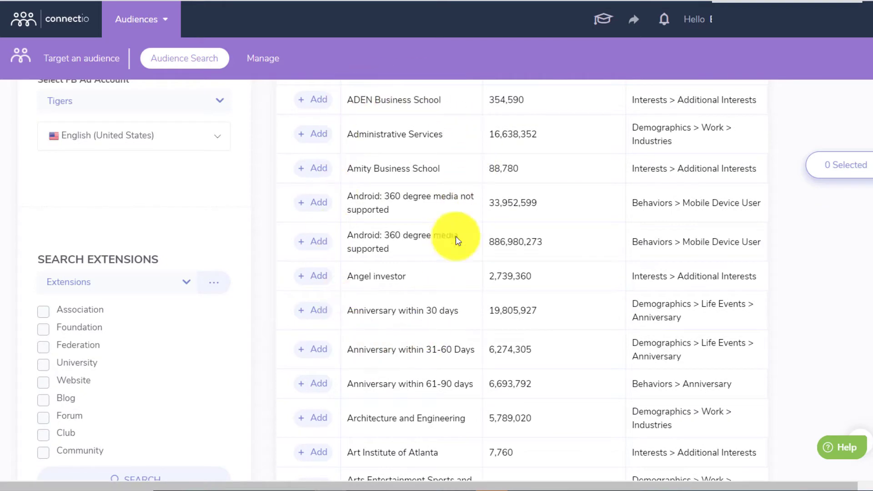
scroll(522, 282, down, 15)
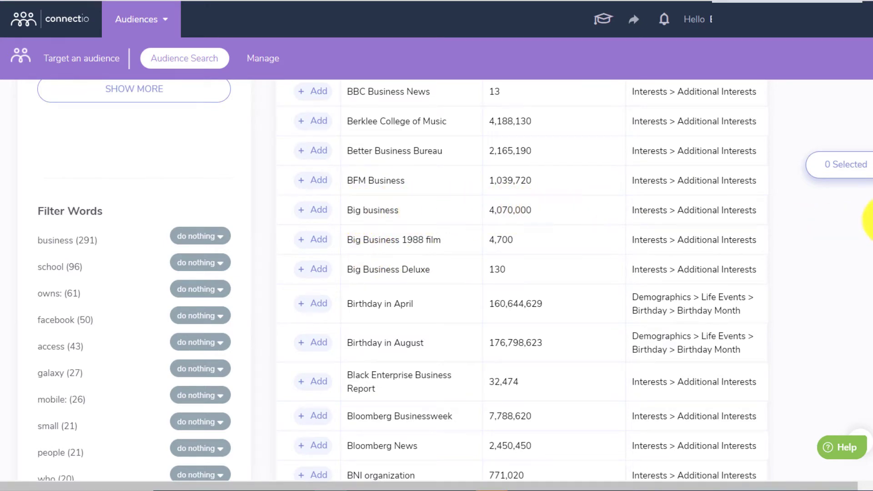
scroll(348, 371, down, 7)
Highlight the Business & Finance, Business idea and Business model interest names.
drag(347, 368, 430, 371)
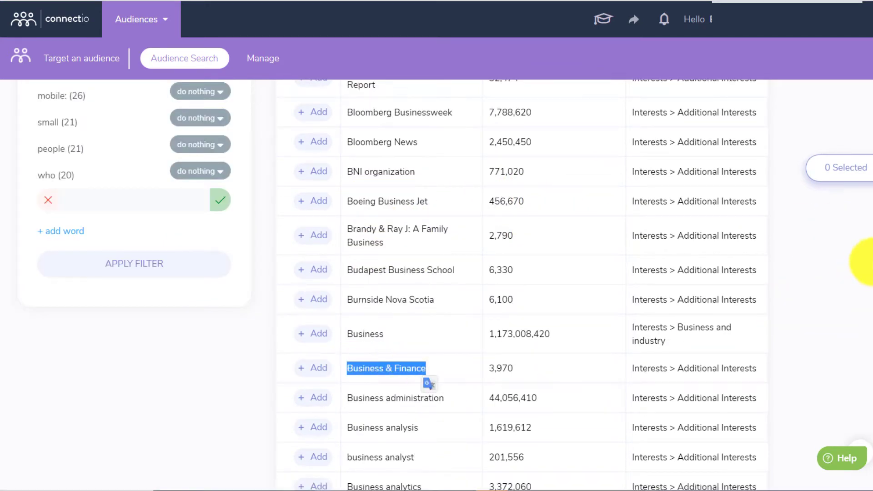
scroll(528, 228, down, 12)
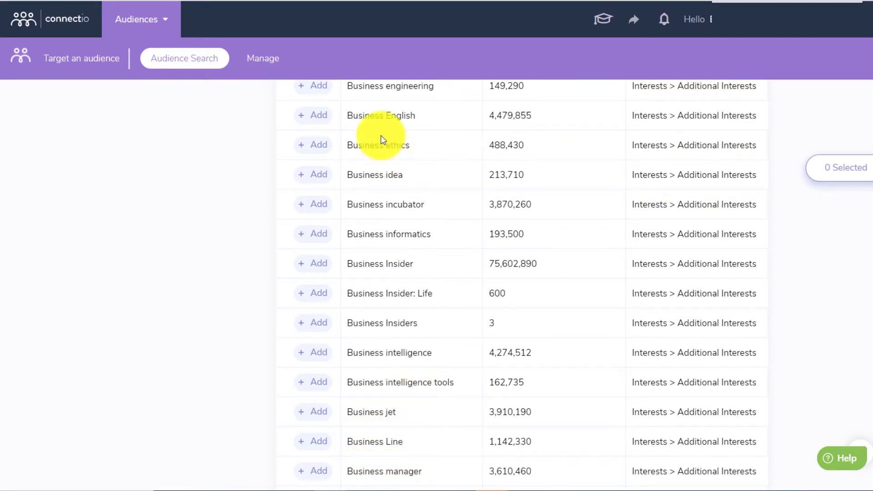
double_click(392, 175)
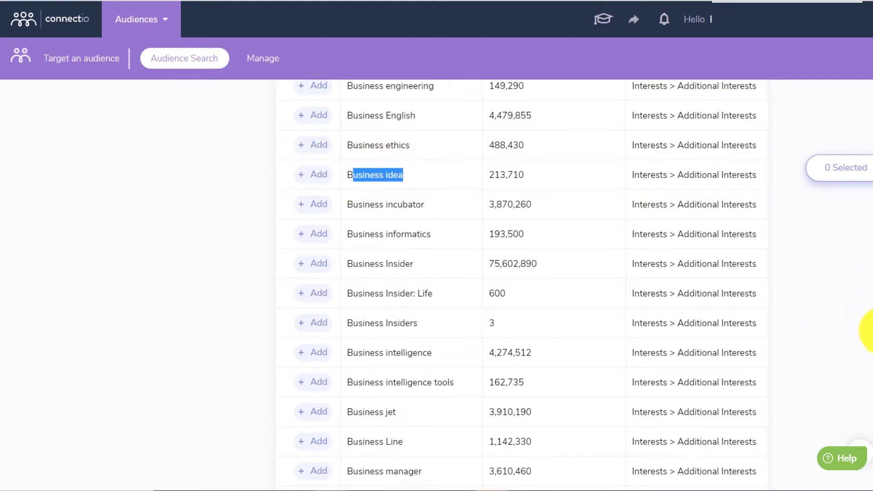
scroll(869, 355, down, 5)
scroll(871, 378, down, 2)
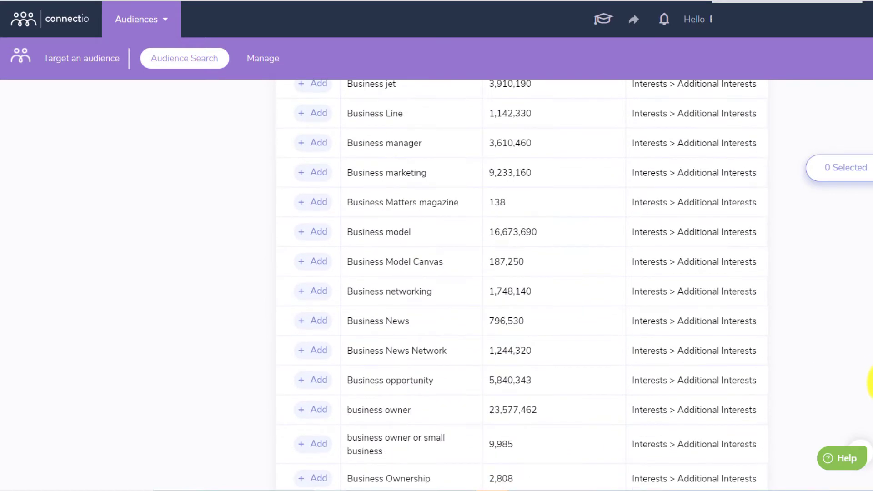
double_click(388, 232)
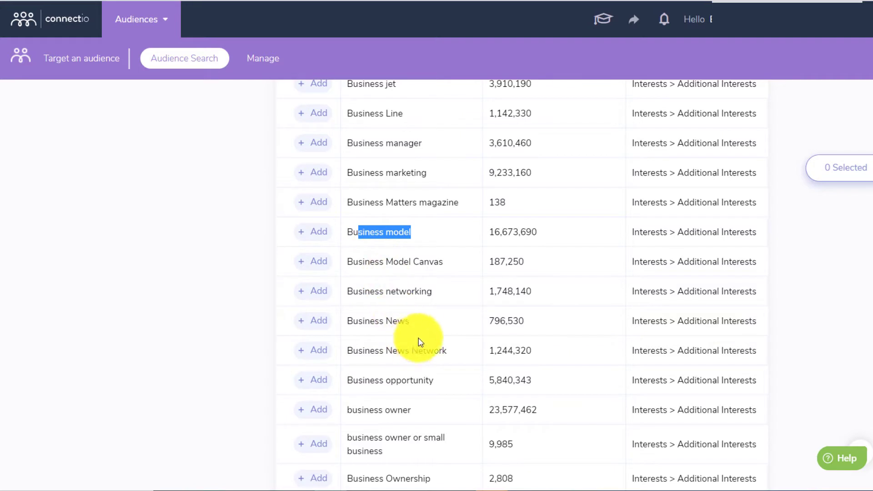
scroll(455, 409, down, 2)
scroll(837, 400, down, 2)
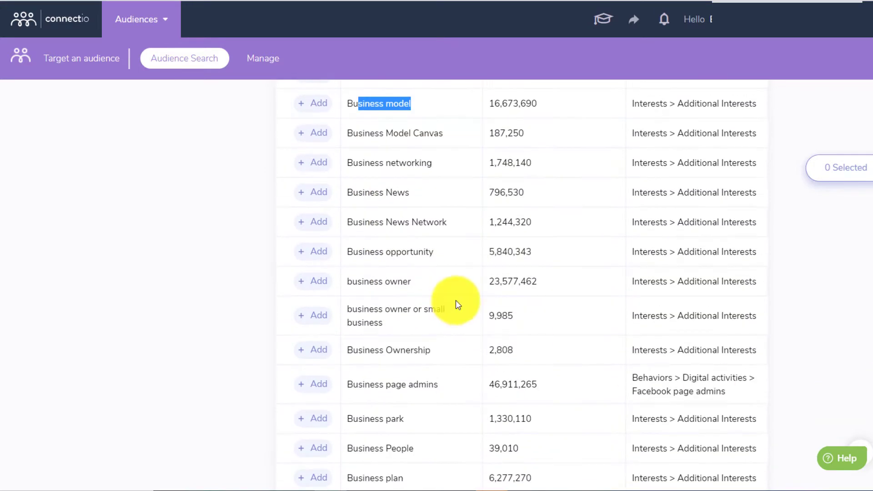
drag(439, 281, 358, 282)
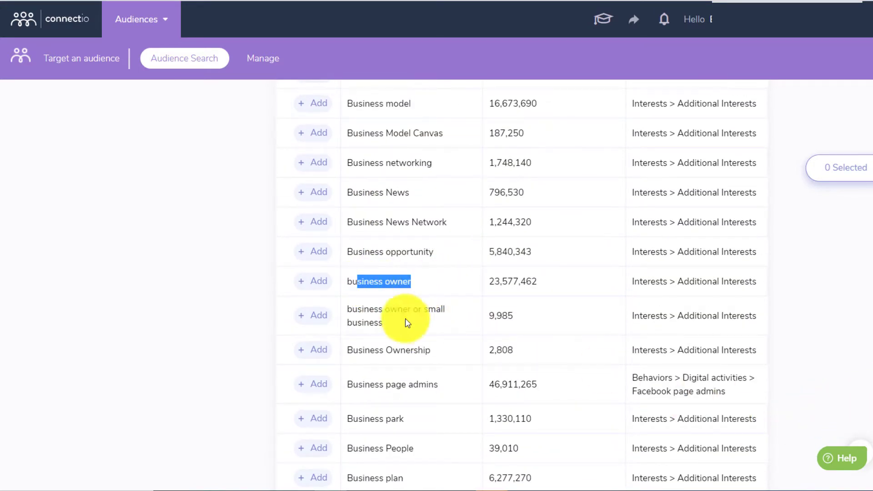
Add business owner, Business model, Business intelligence and Business opportunity to the selected interests.
click(307, 283)
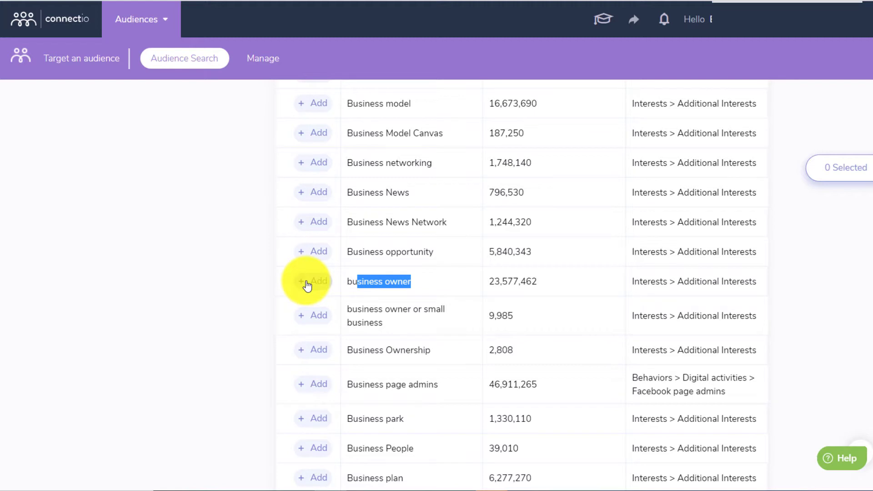
click(312, 103)
scroll(870, 386, up, 5)
scroll(499, 253, up, 2)
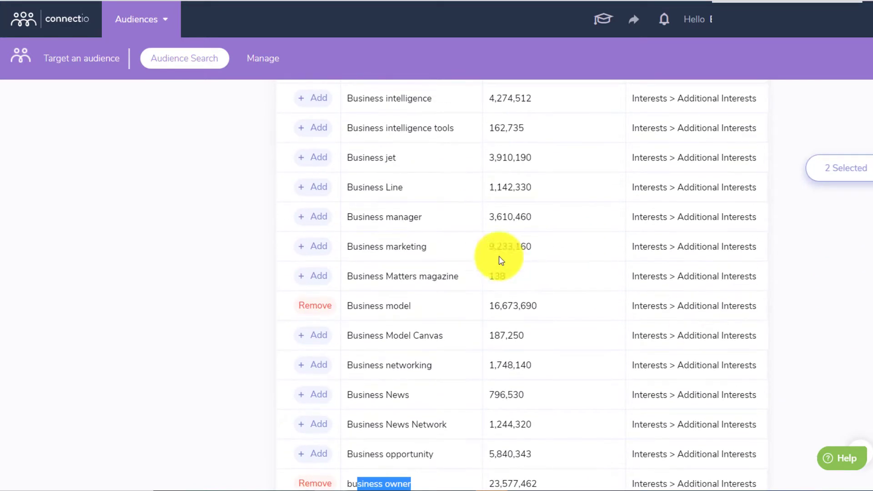
click(317, 103)
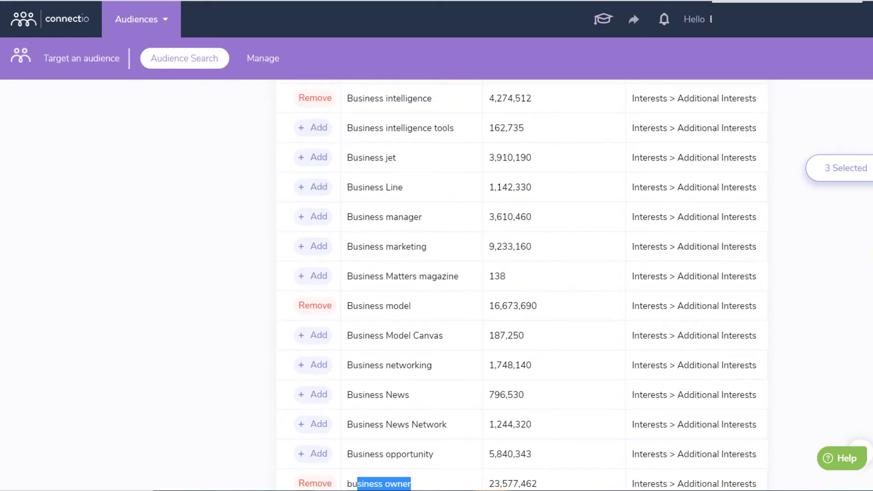
scroll(871, 364, up, 20)
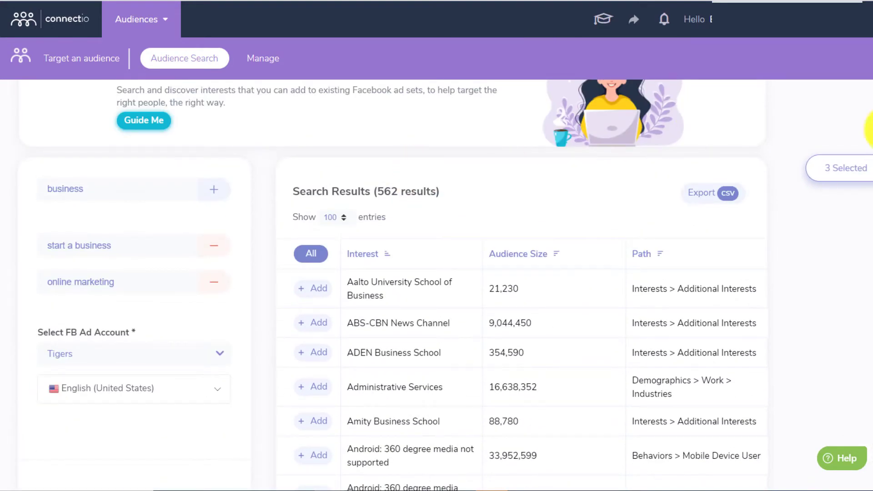
drag(869, 52, 871, 425)
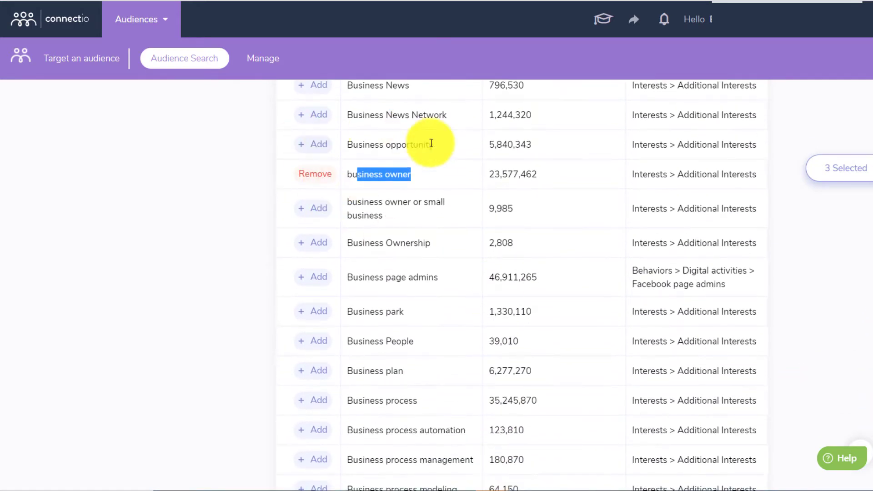
click(313, 144)
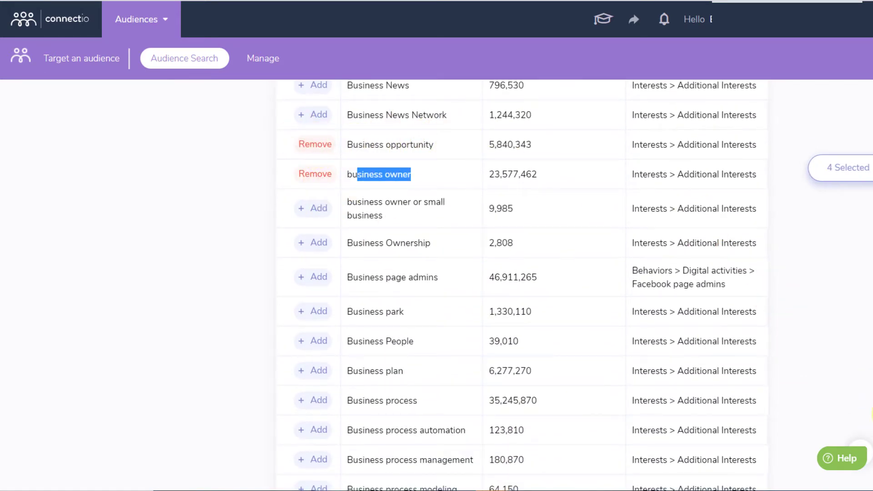
drag(871, 426, 870, 436)
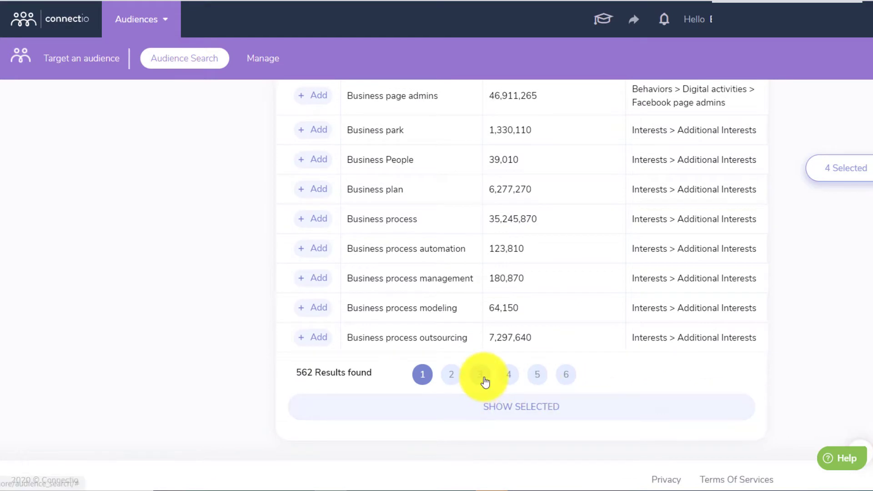
Page through the results from page 3 to page 5.
click(483, 379)
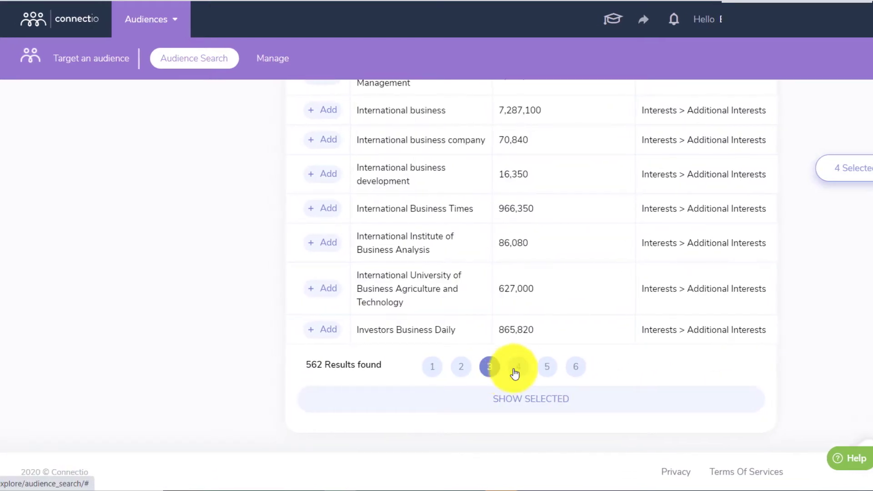
click(510, 369)
click(492, 372)
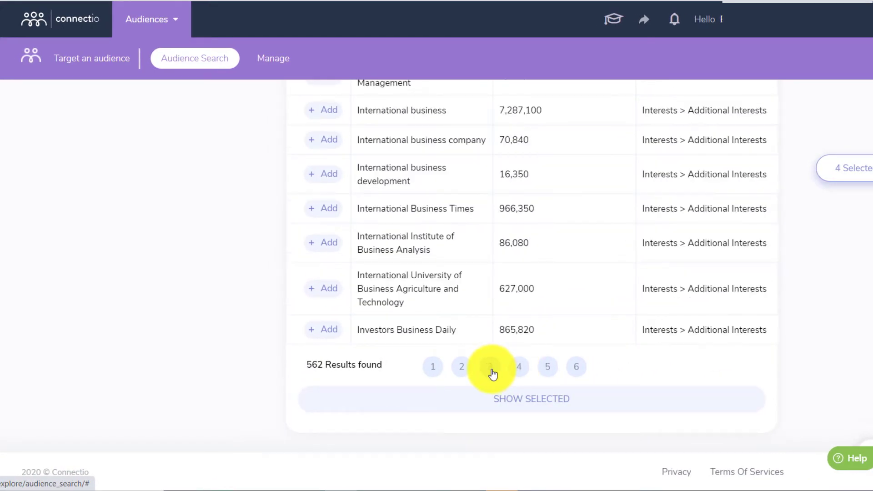
click(547, 366)
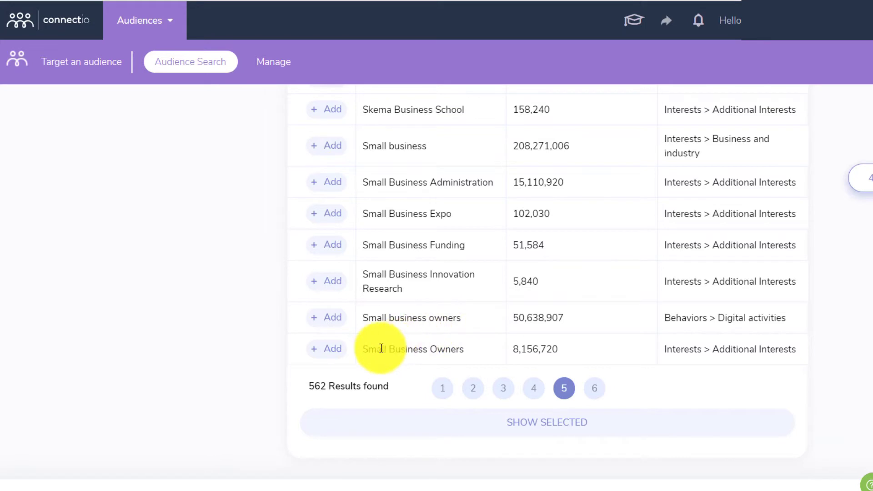
Add both Small business owners entries and highlight Small Business Funding.
click(436, 347)
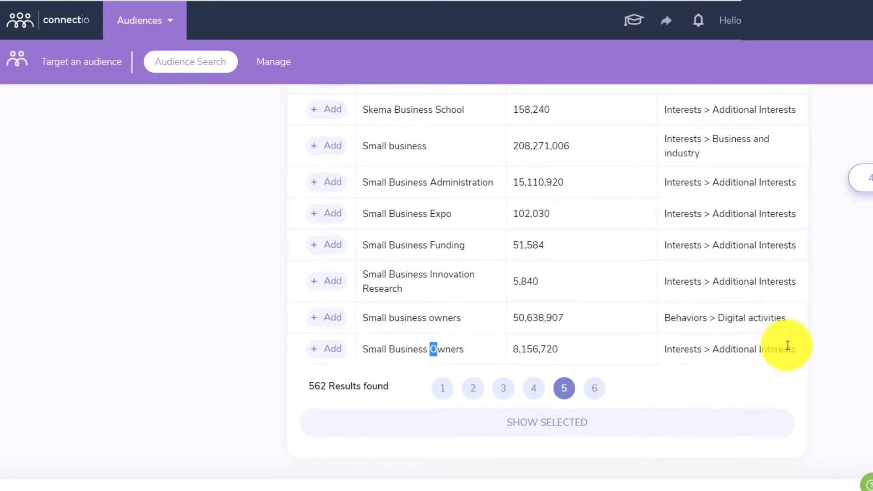
click(329, 317)
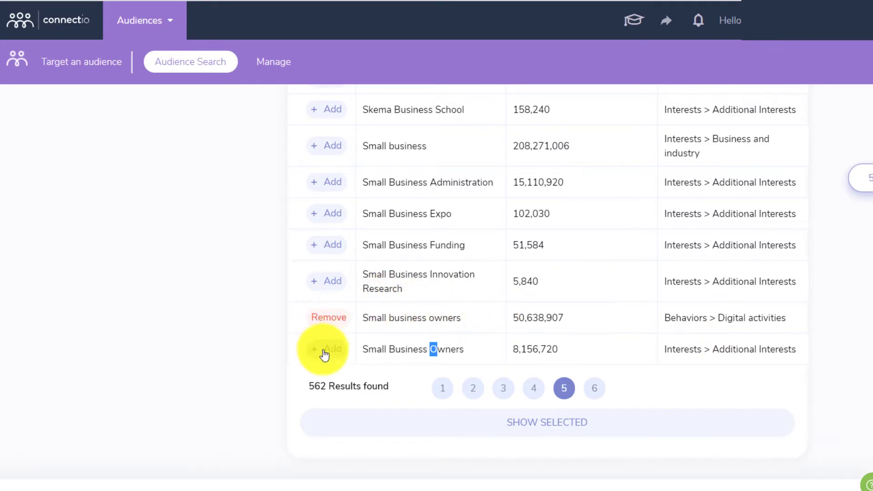
click(321, 349)
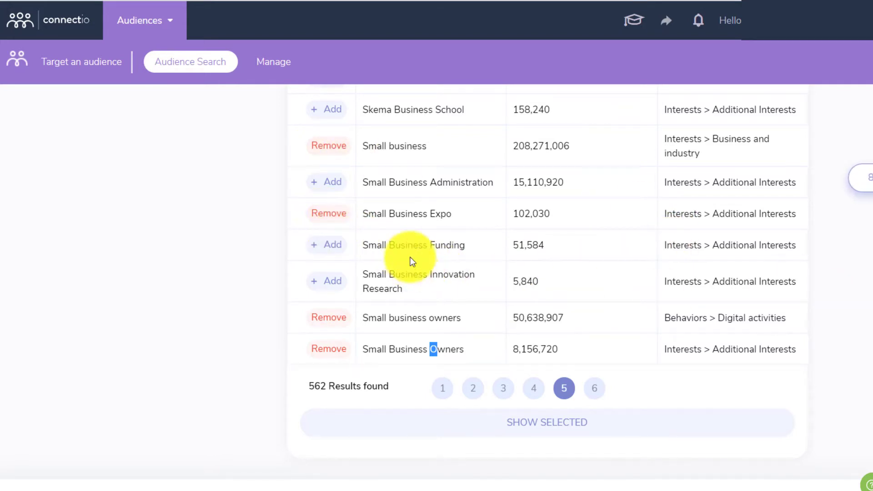
drag(475, 249, 362, 244)
Scroll back up the page, then jump to the last page of results.
scroll(554, 287, up, 5)
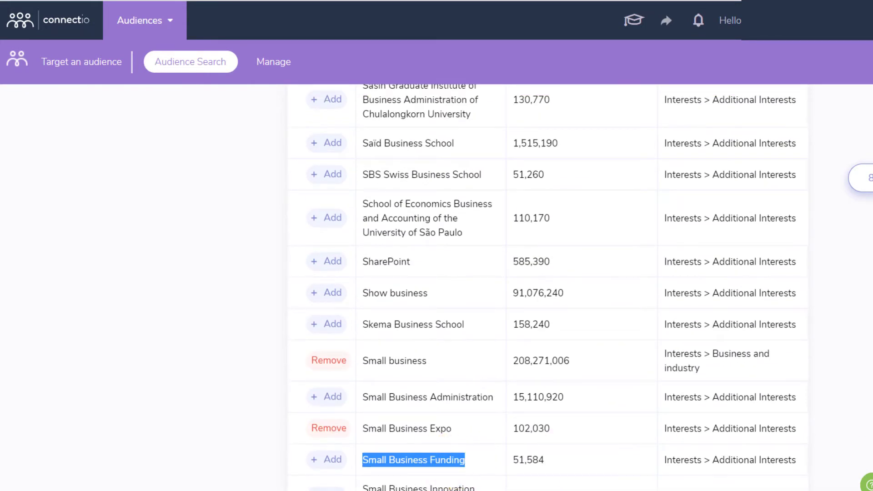
scroll(551, 287, up, 12)
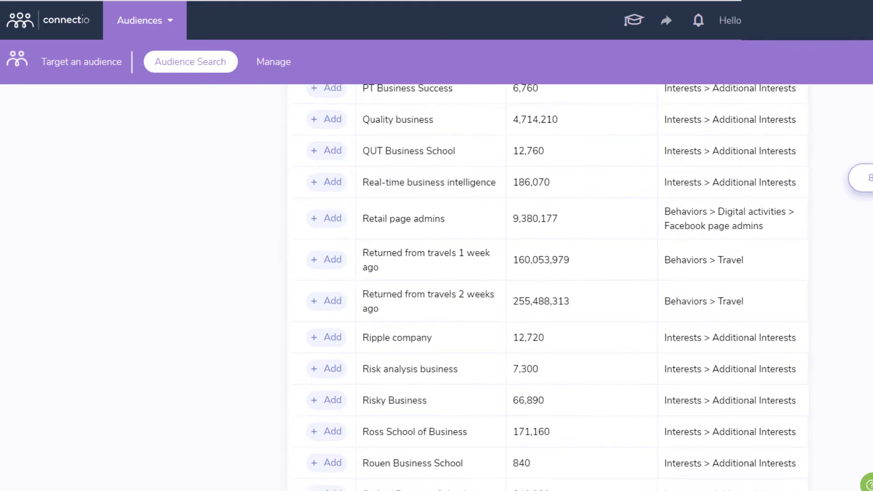
scroll(471, 348, up, 5)
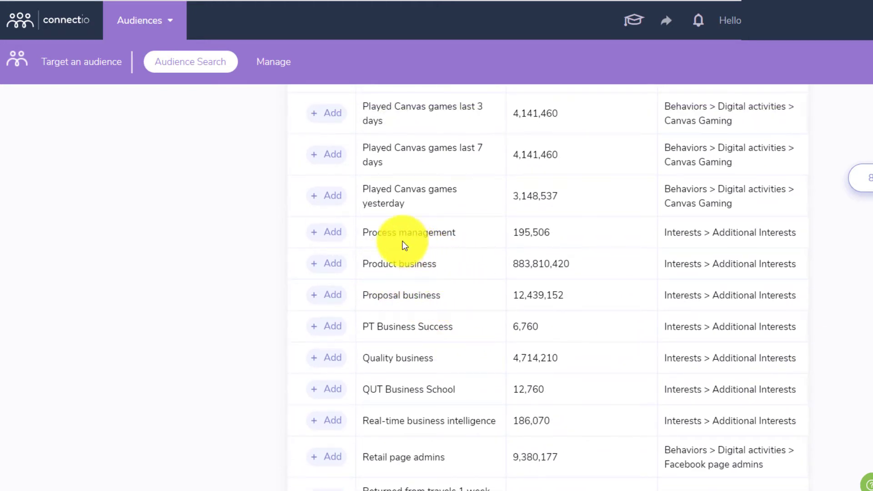
scroll(546, 273, down, 20)
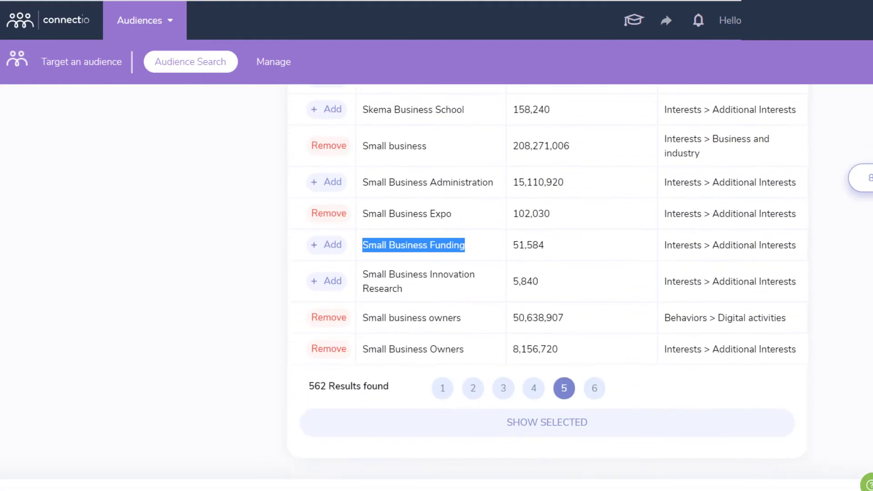
click(590, 390)
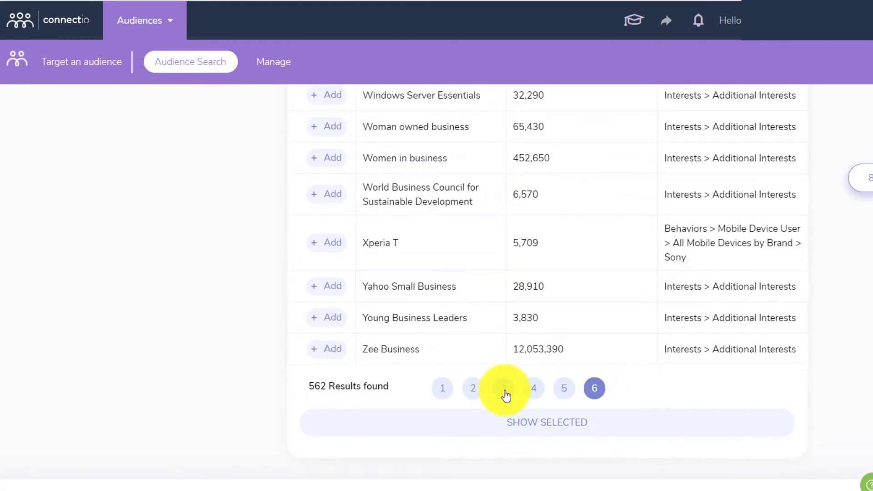
Add Woman owned business and Women in business to the selected interests.
click(505, 392)
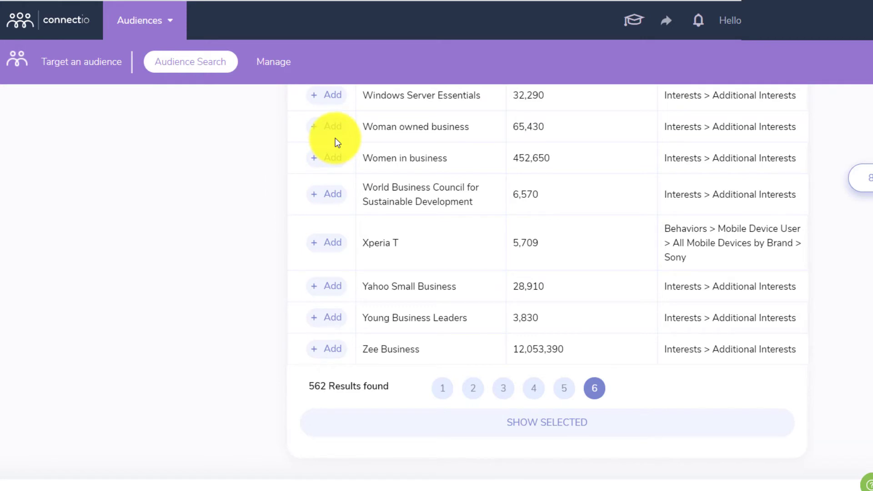
click(327, 126)
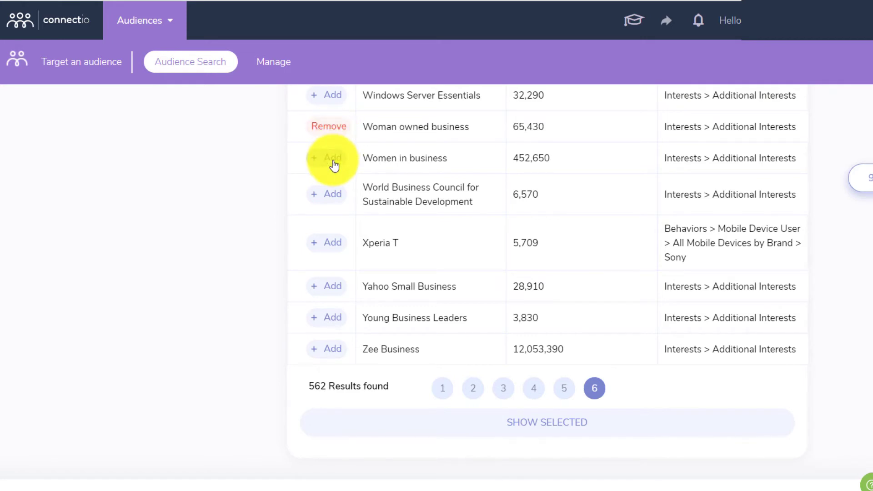
click(329, 158)
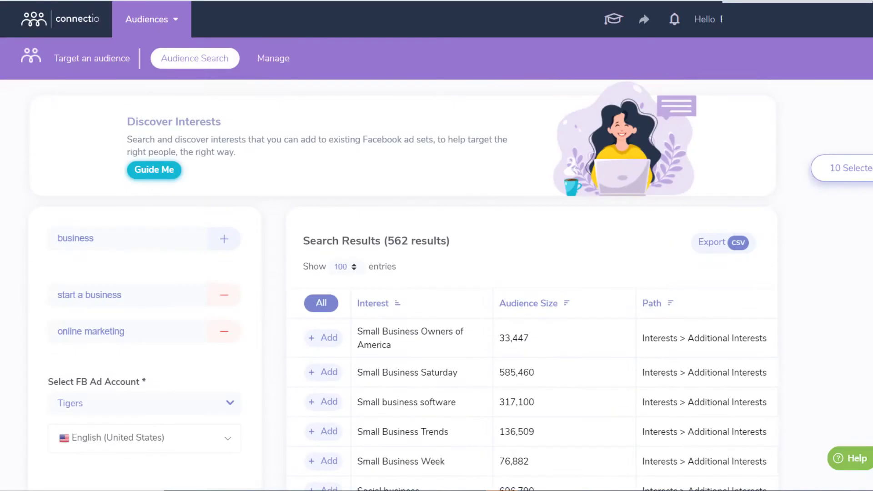
Export the 10 selected business interests as an Audience CSV file and save it to a chosen folder.
click(716, 248)
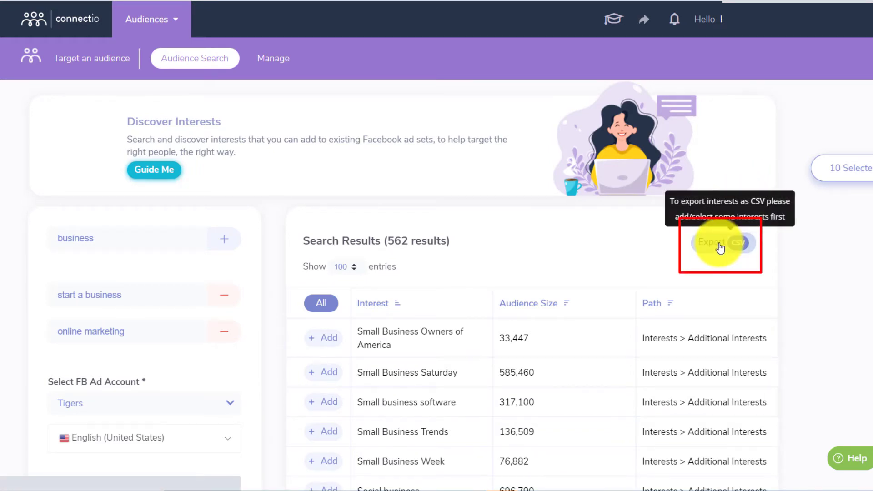
click(720, 247)
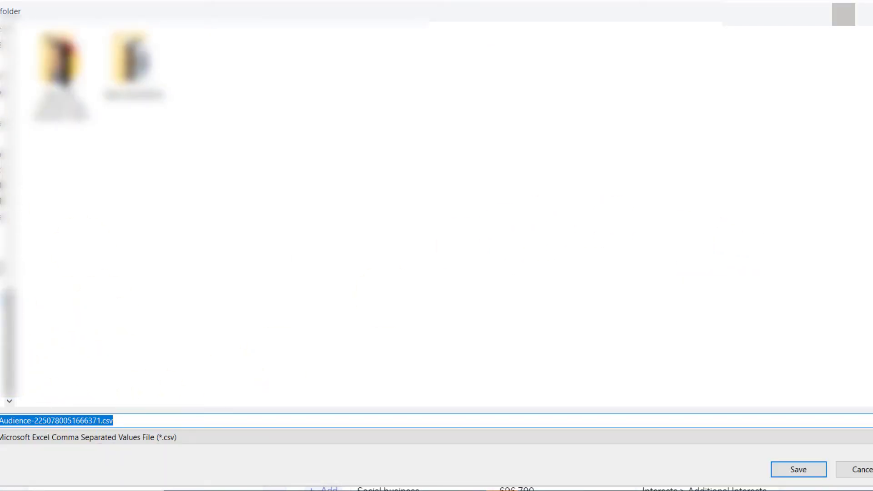
click(10, 326)
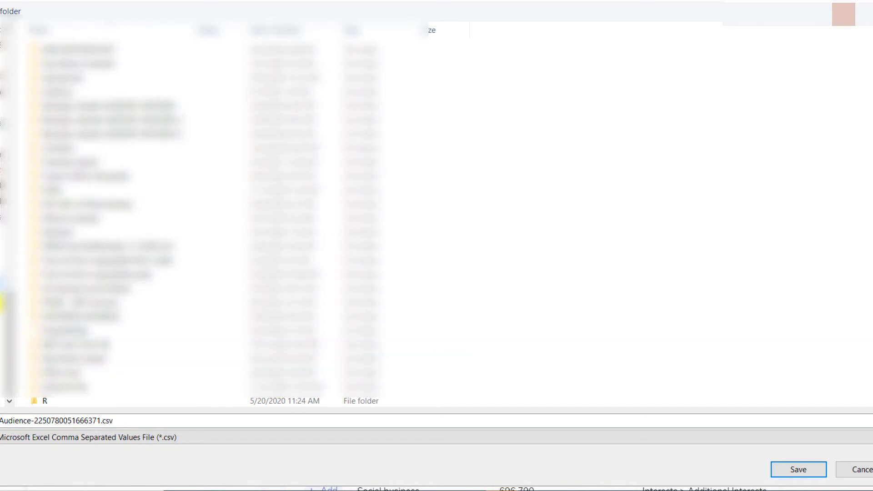
click(802, 469)
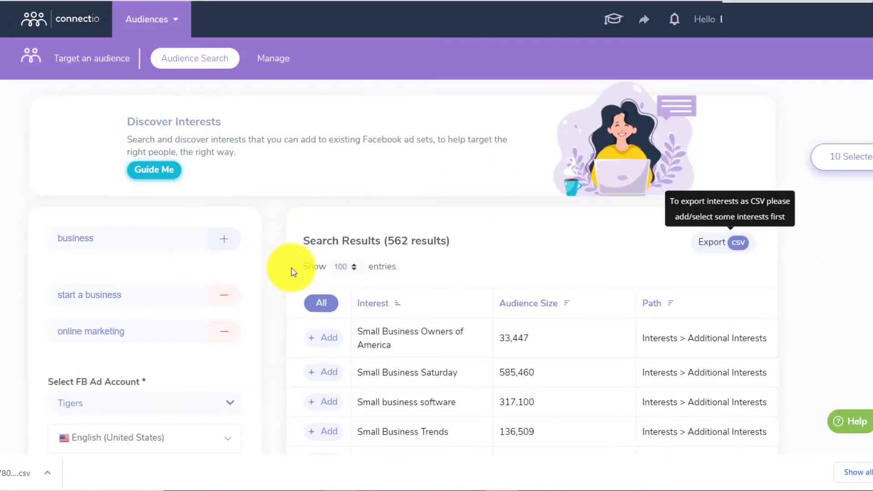
scroll(869, 114, down, 4)
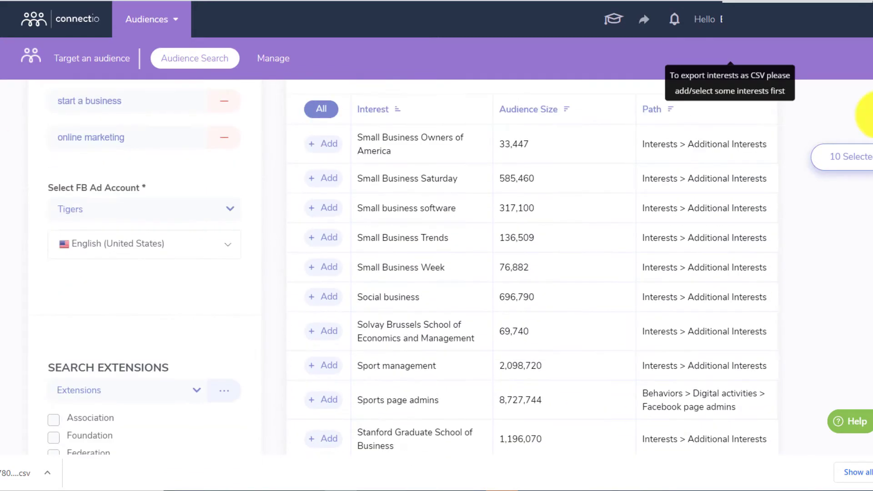
Save the ten selected business interests as a project.
click(860, 157)
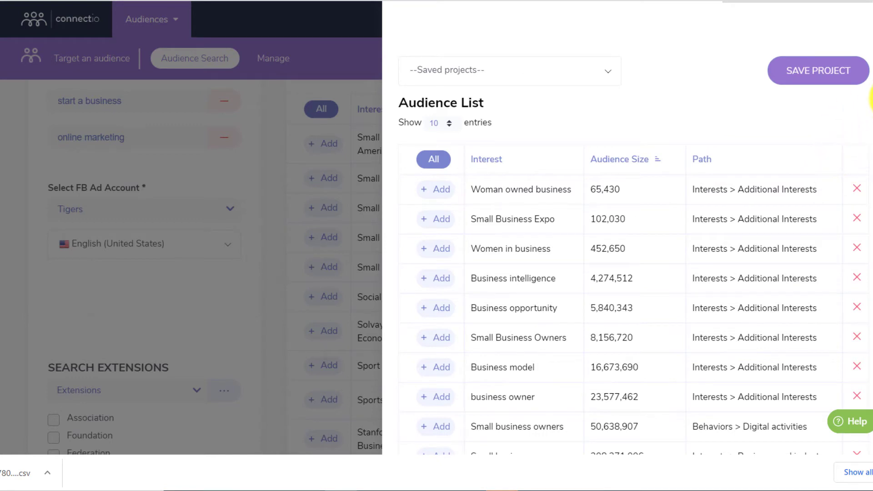
scroll(870, 100, down, 1)
scroll(870, 100, up, 1)
click(528, 73)
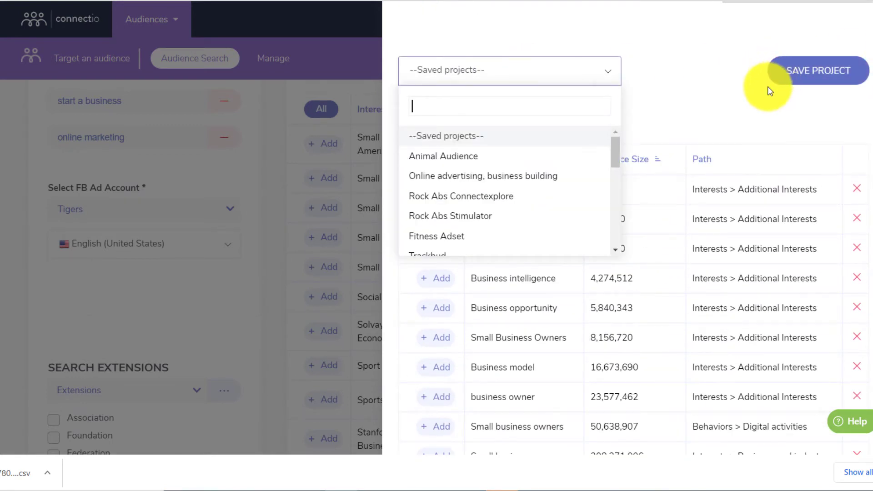
click(796, 74)
scroll(488, 399, down, 3)
click(476, 404)
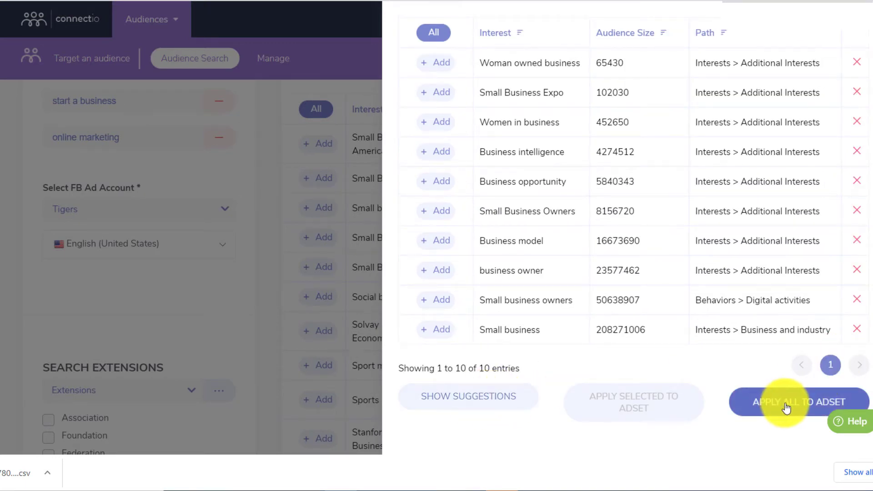
Mark all ten interests and apply them to the ad set as Layer 1.
click(435, 33)
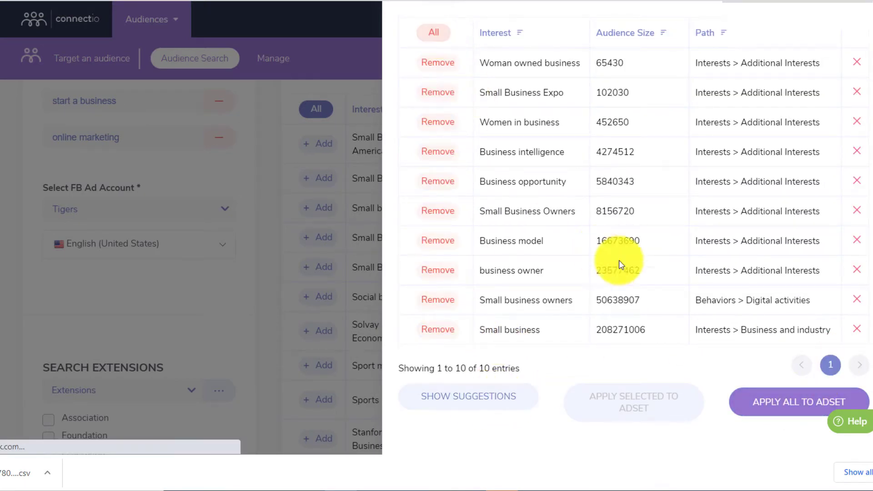
scroll(728, 319, down, 3)
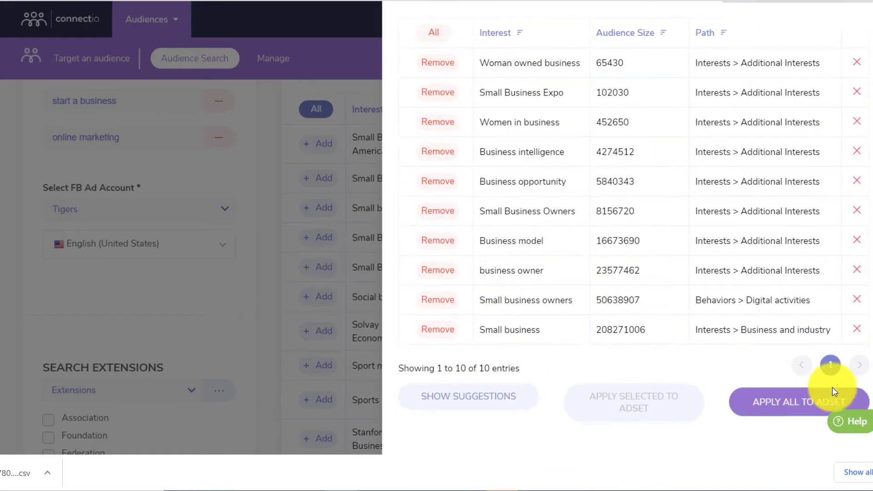
click(788, 403)
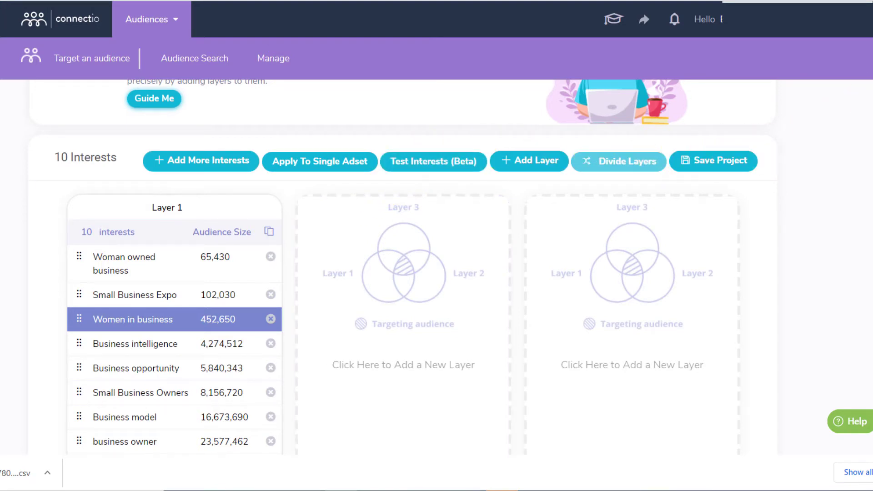
Scroll through the Layer 1 interests view.
scroll(401, 267, up, 1)
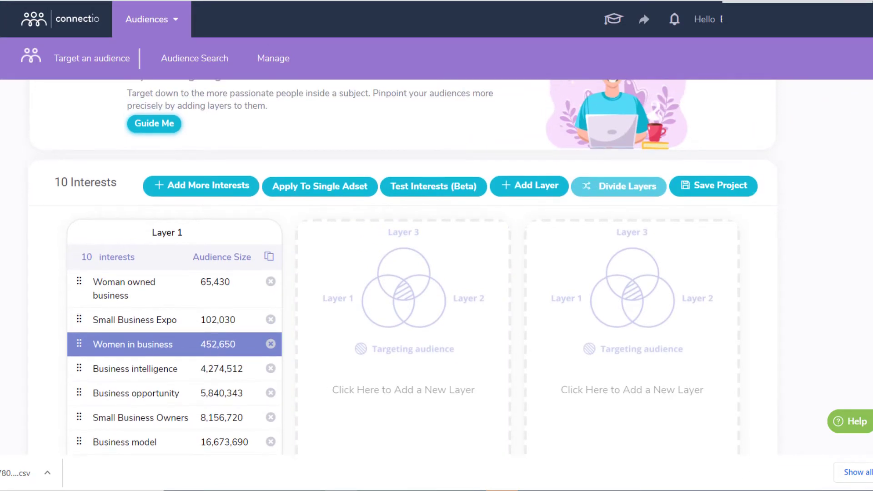
scroll(871, 118, down, 2)
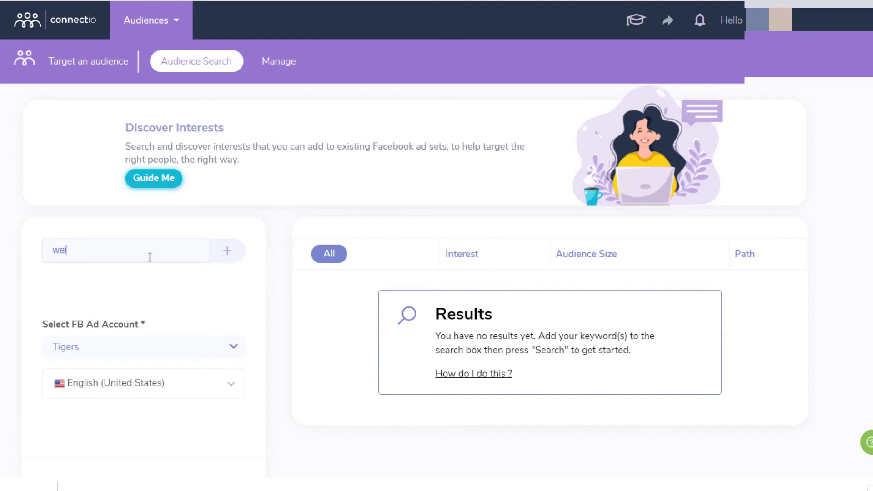
Add the fitness, body fit and physical fitness keywords and search, getting 304 results.
click(227, 251)
text(fitn)
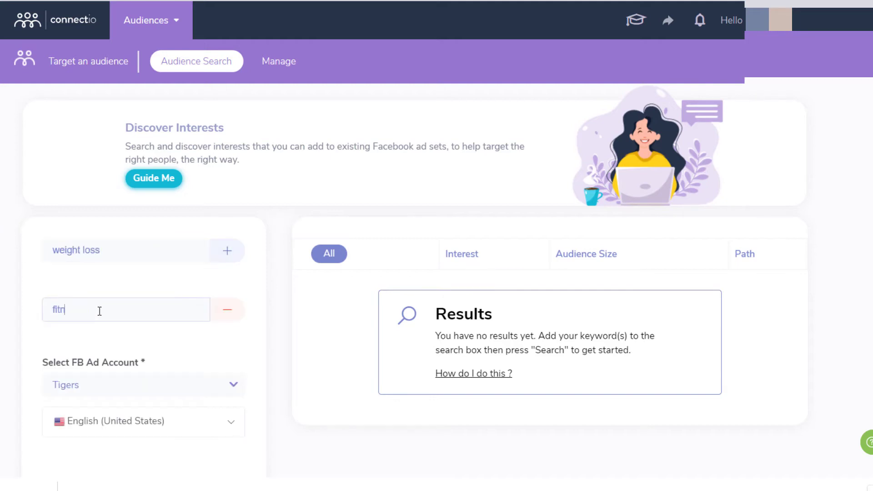
text(ess)
key(Return)
text(body fit)
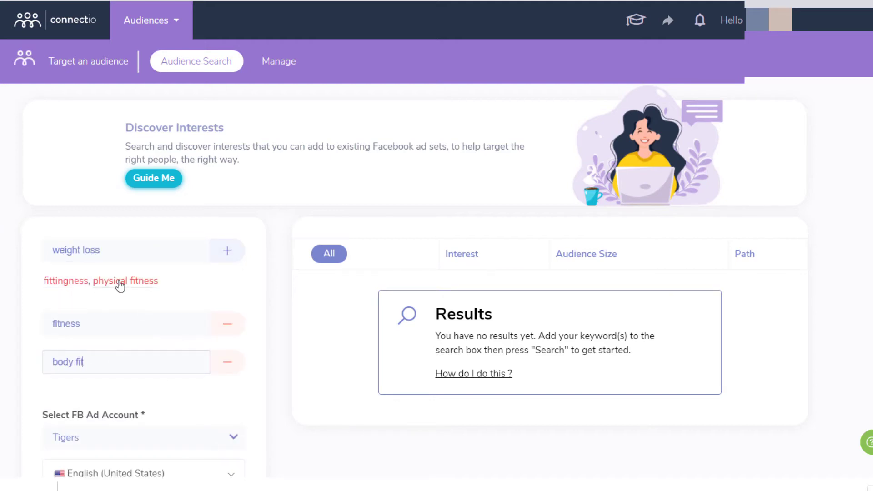
click(120, 282)
scroll(141, 392, down, 1)
scroll(131, 401, down, 10)
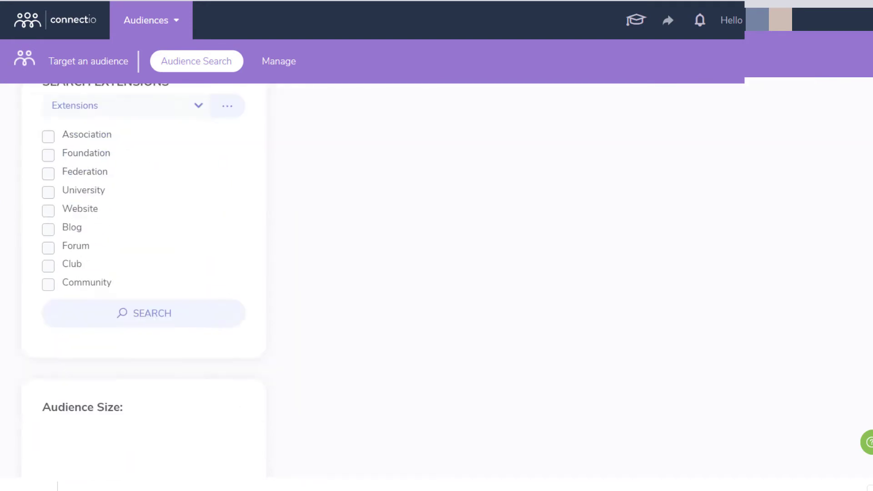
click(152, 312)
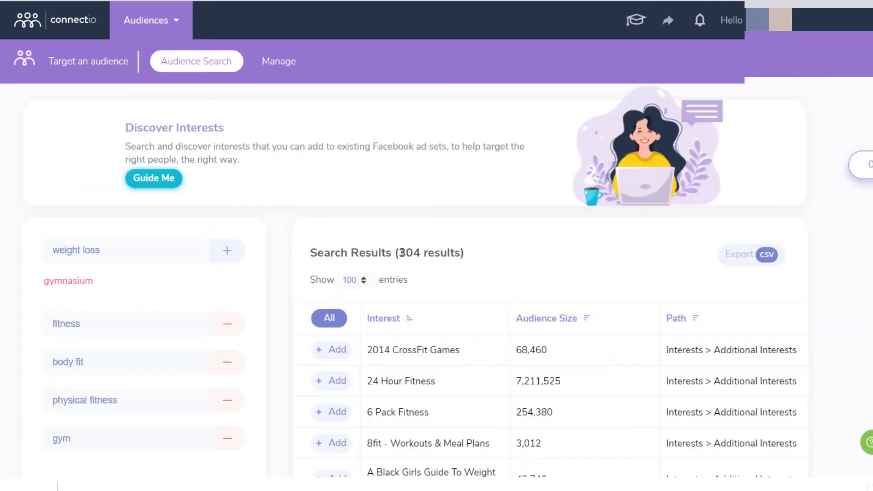
drag(398, 252, 417, 254)
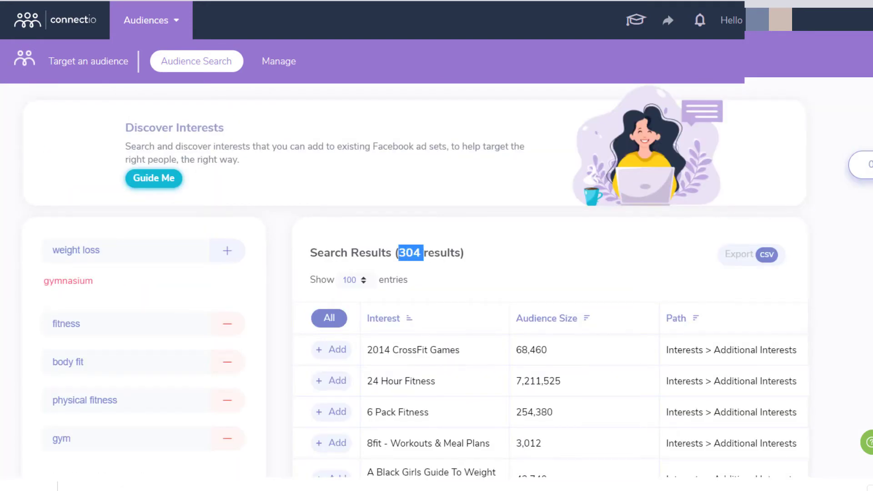
scroll(437, 273, down, 15)
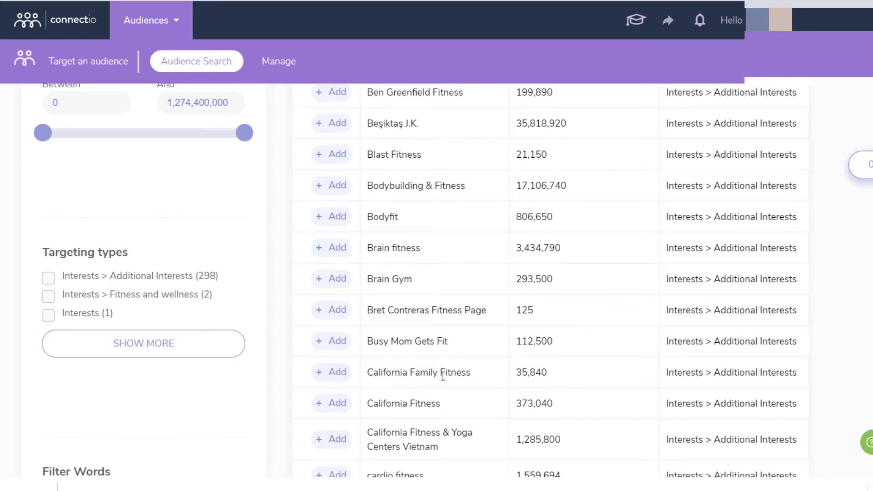
Select California Fitness, California Family Fitness and California Fitness & Yoga Centers Vietnam.
click(338, 406)
click(334, 374)
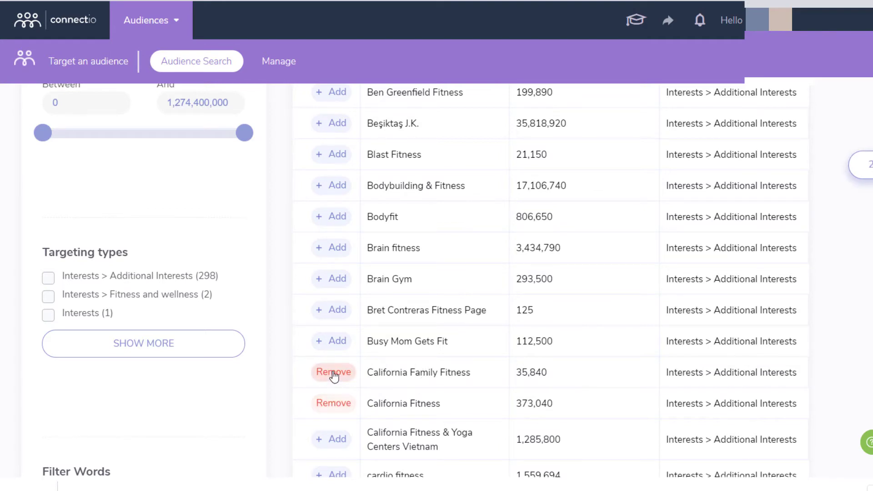
click(329, 441)
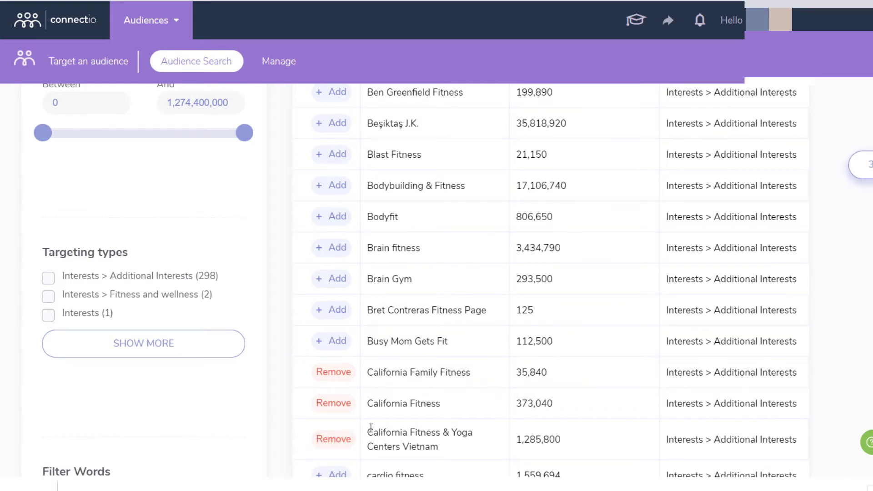
Scroll to the pagination bar, highlighting Busy Mom Gets Fit and its 112,500 audience size.
scroll(472, 244, down, 2)
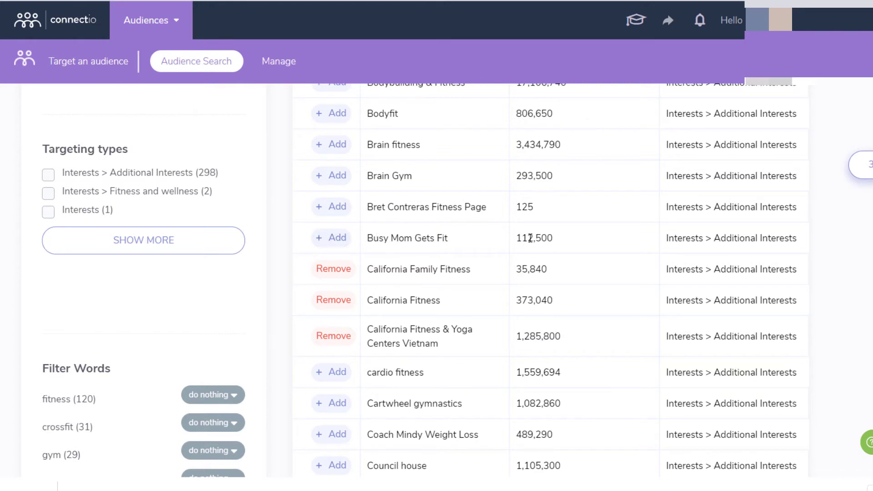
drag(554, 239, 508, 243)
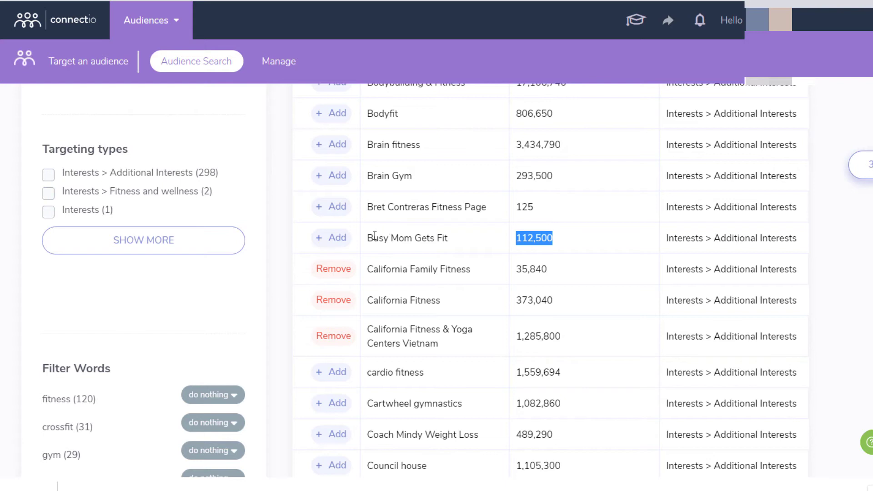
drag(373, 238, 447, 234)
scroll(344, 130, down, 3)
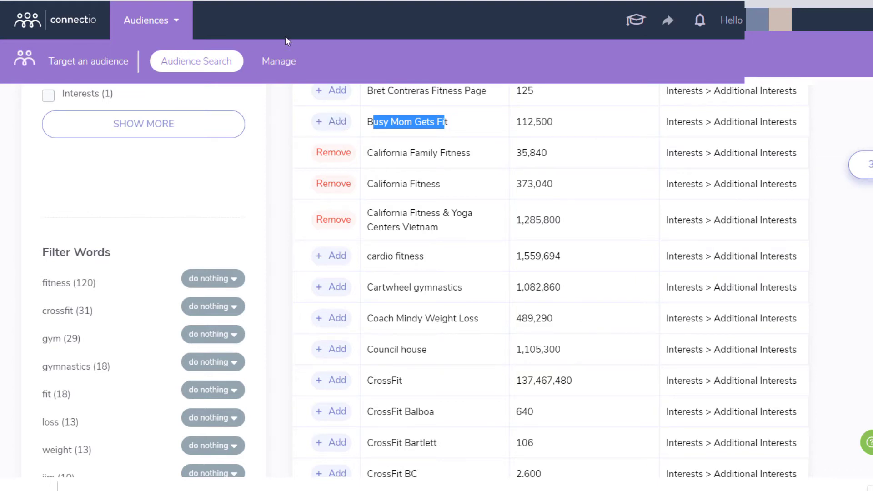
scroll(437, 273, down, 3)
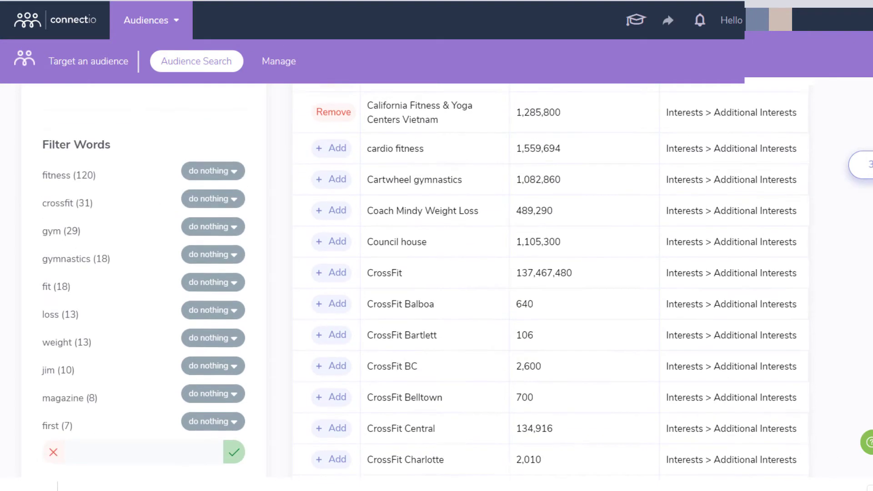
scroll(436, 273, down, 3)
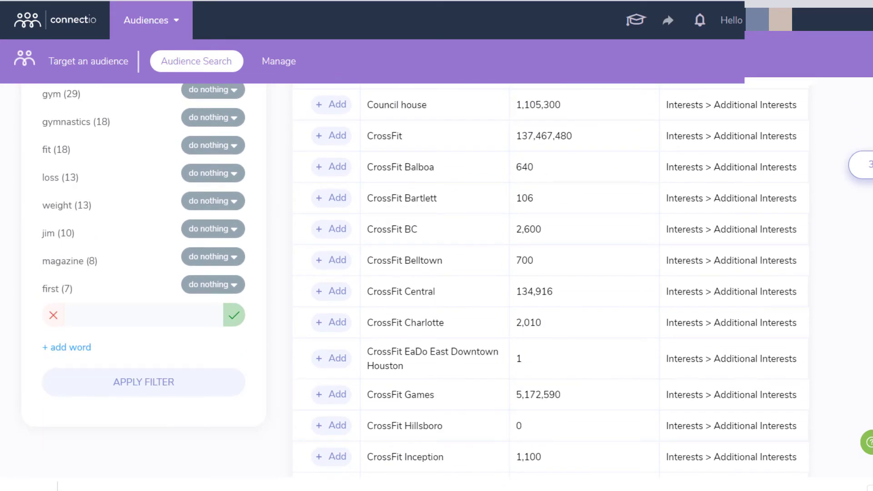
scroll(41, 431, down, 15)
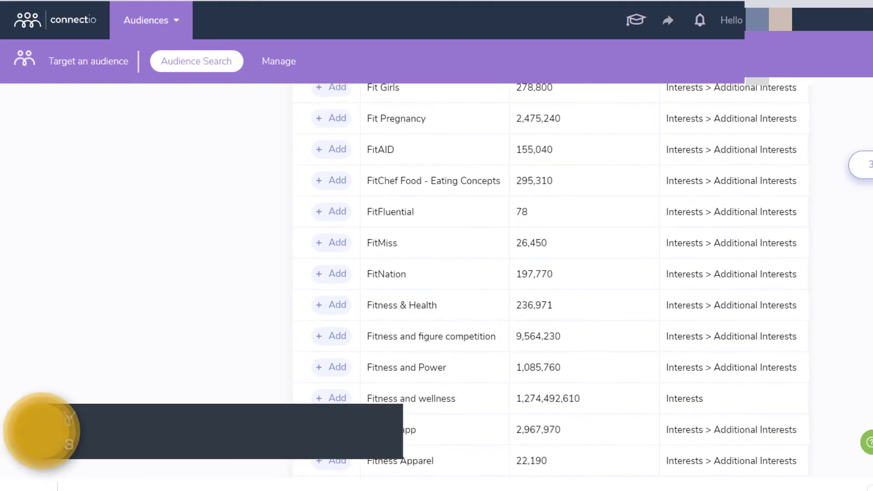
scroll(455, 318, down, 9)
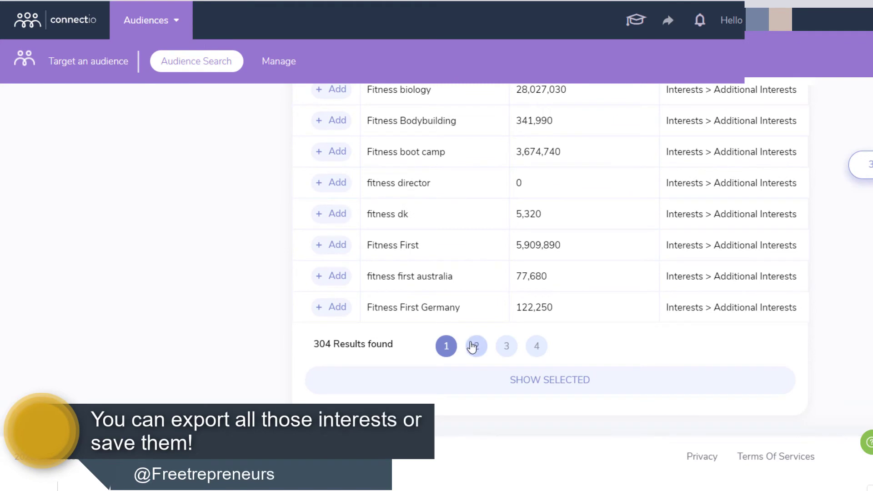
View fitness result pages 2, 3, 4 and back to 2, then open Audience Search in a new tab.
click(475, 346)
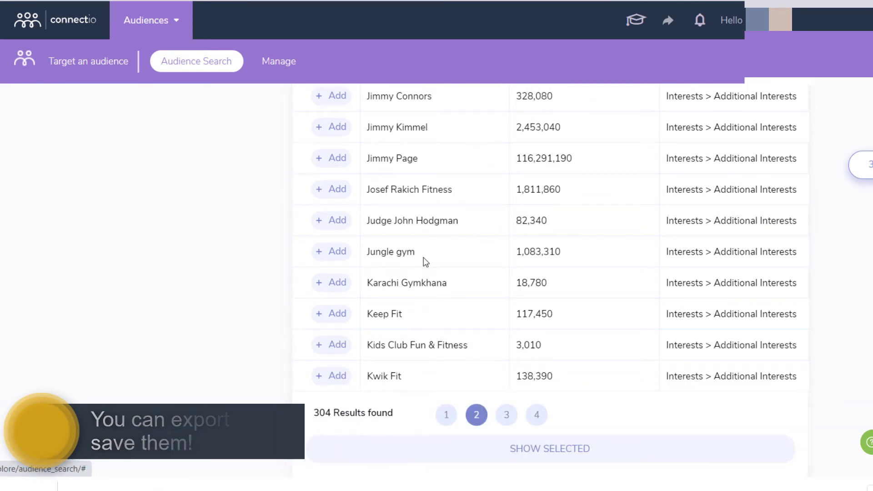
click(506, 415)
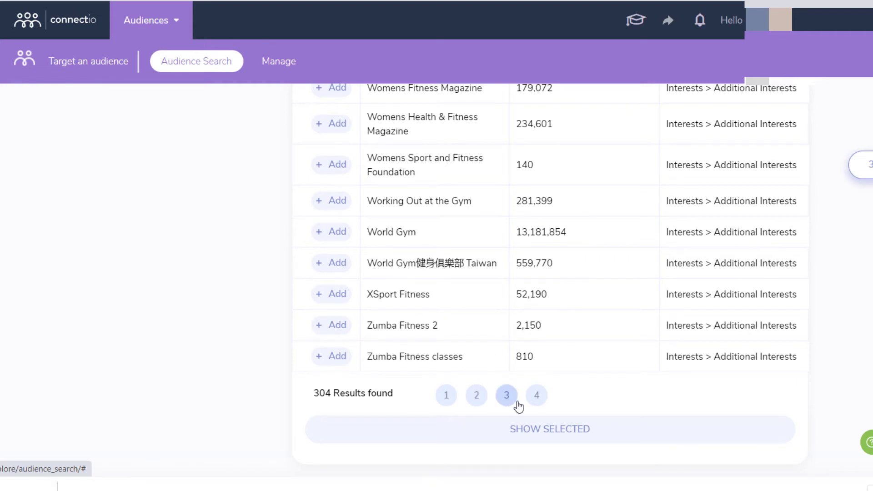
click(539, 402)
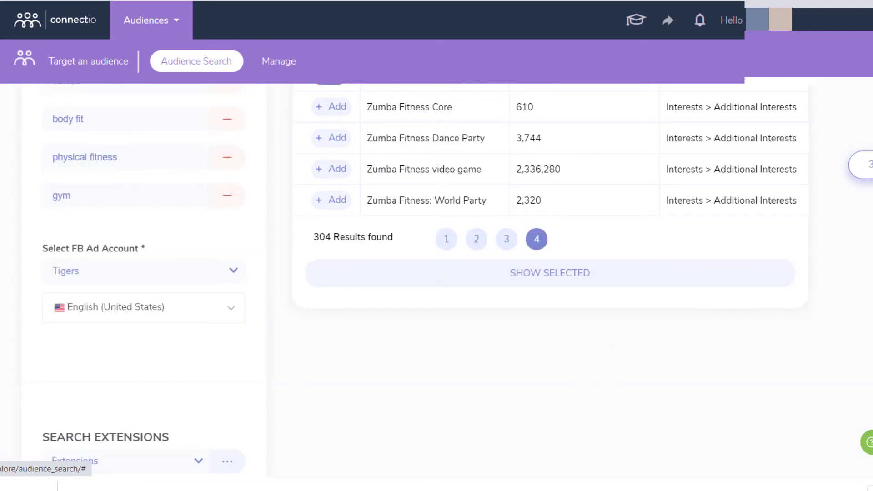
scroll(334, 336, up, 5)
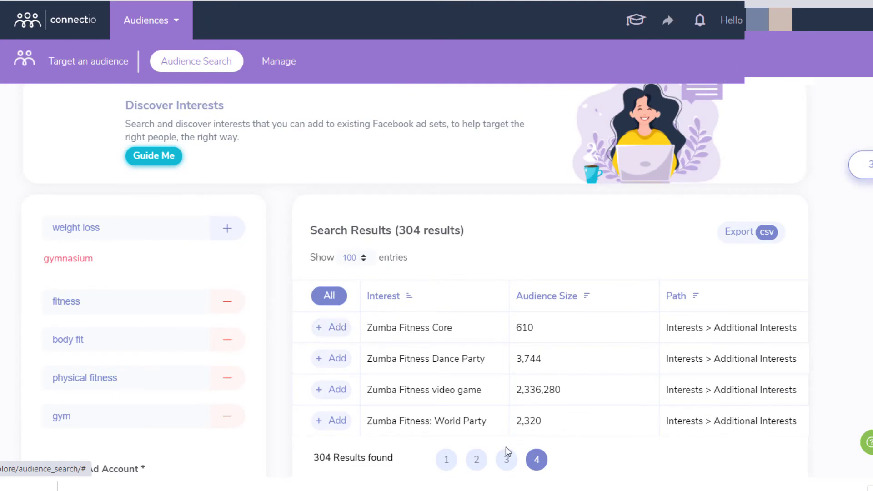
click(476, 460)
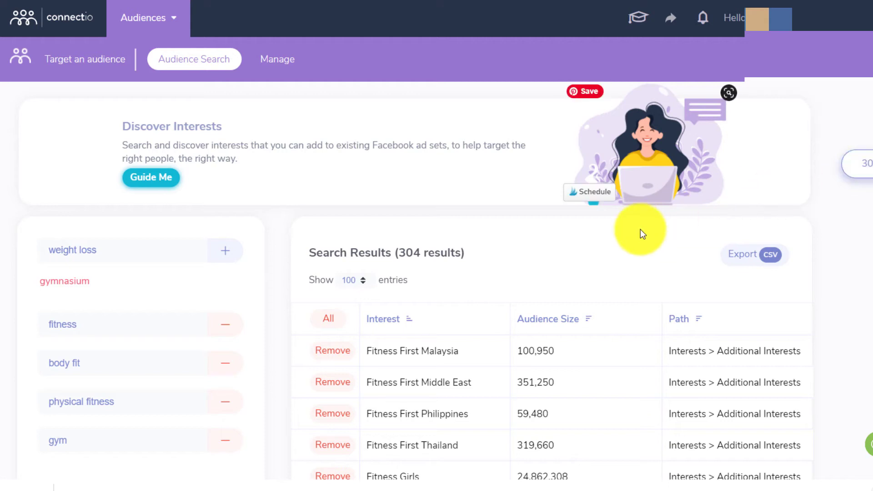
right_click(160, 61)
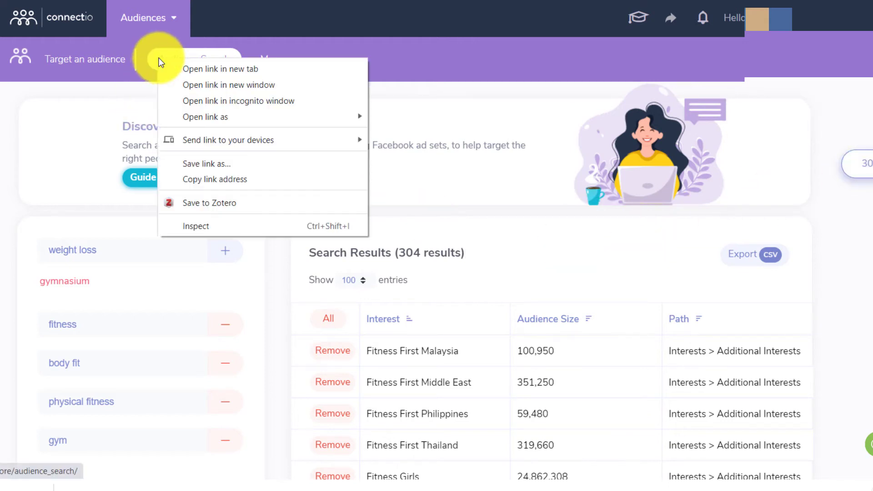
click(186, 69)
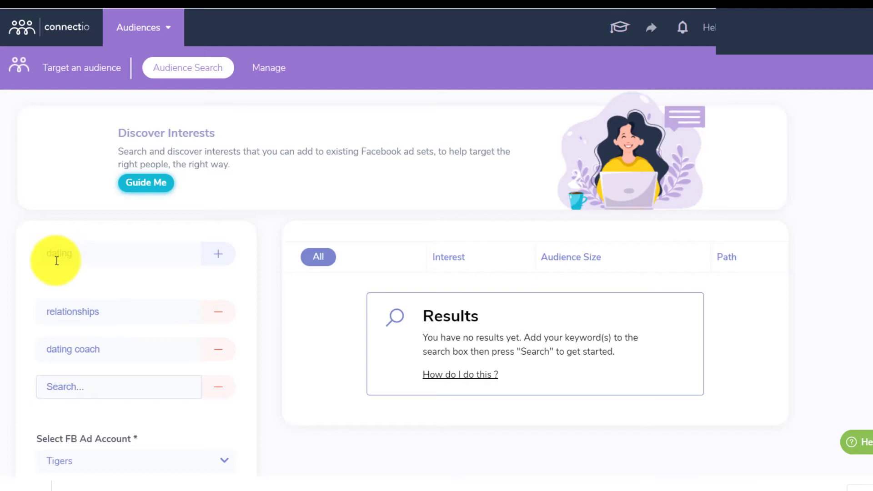
Search for dating, love and single plus the love life and making love suggestions.
text(dating)
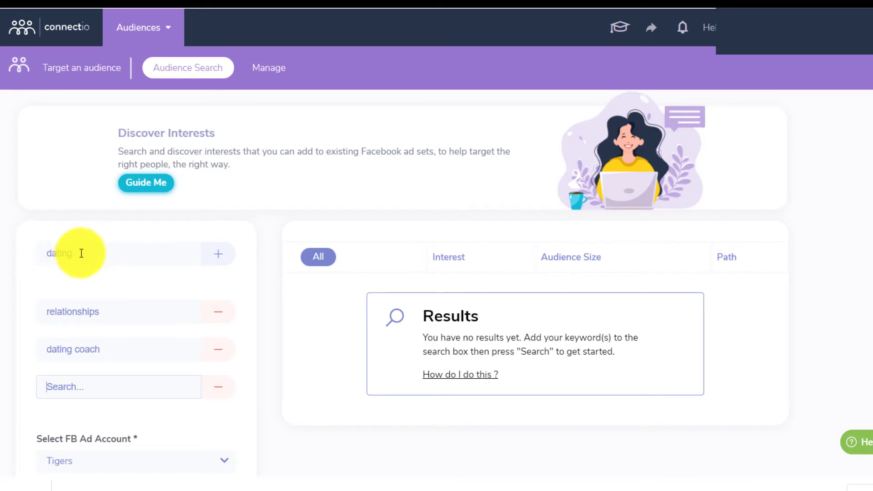
click(88, 393)
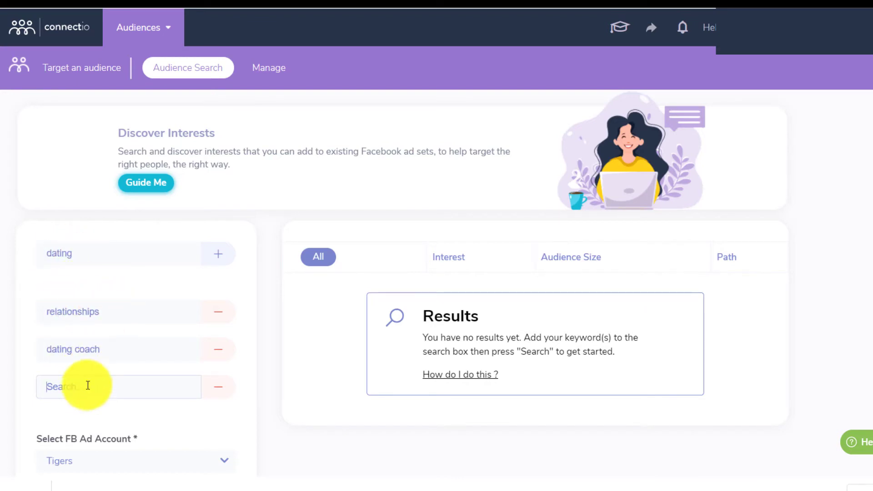
text(love)
click(216, 250)
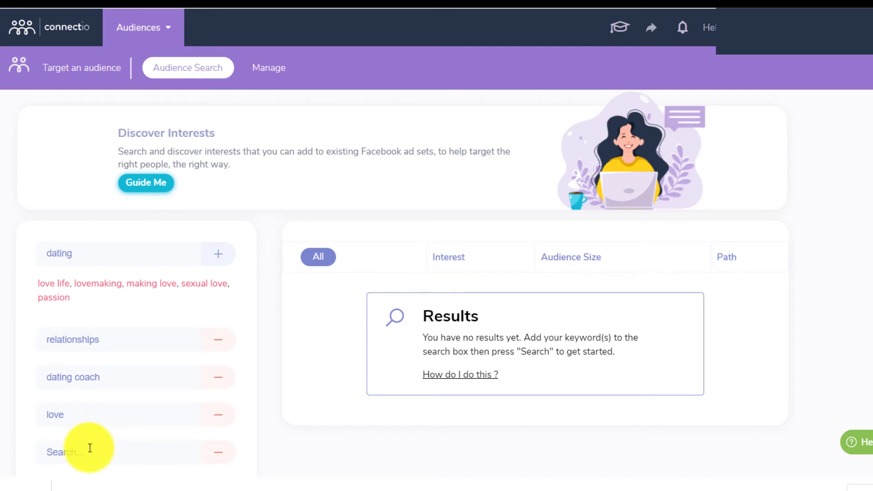
click(90, 448)
text(single)
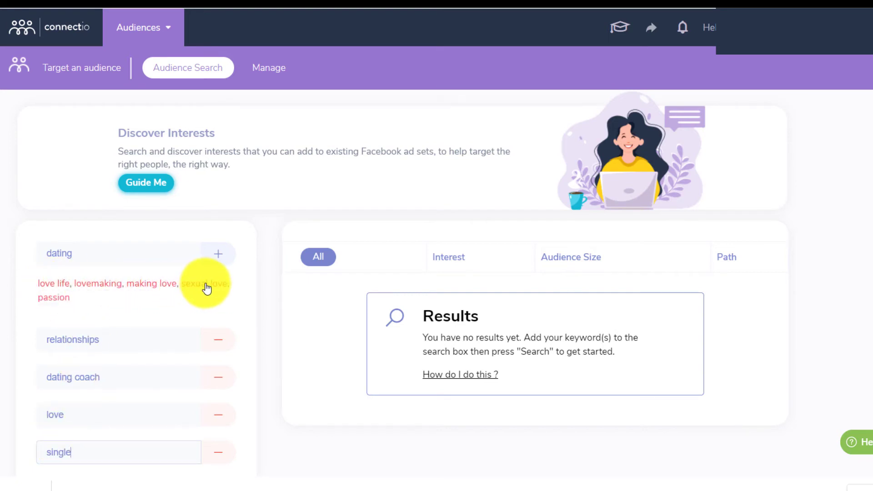
click(54, 288)
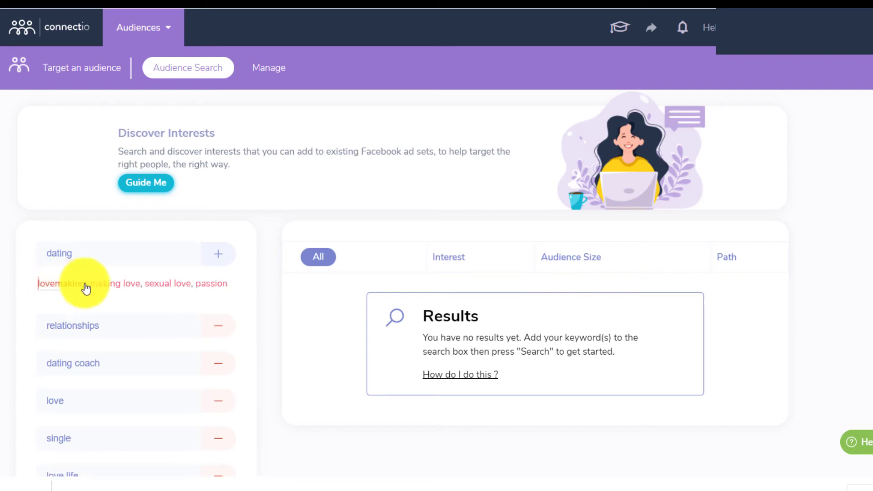
click(114, 285)
scroll(116, 293, down, 10)
scroll(238, 403, down, 3)
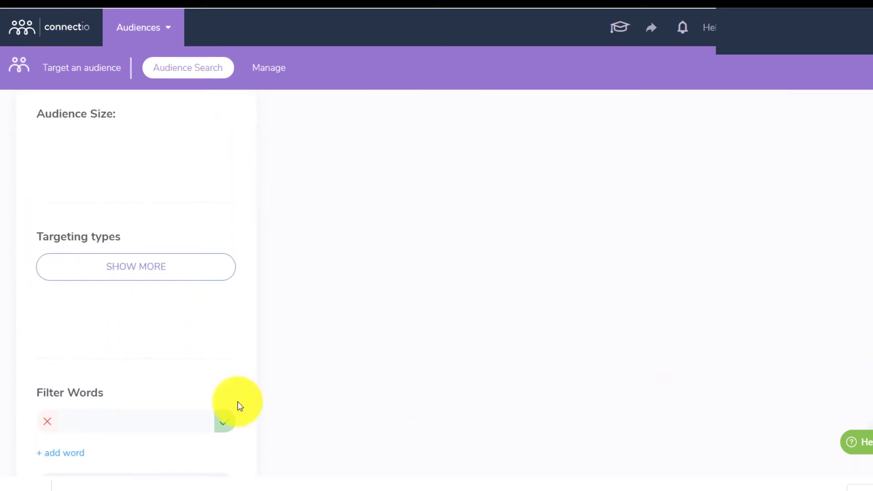
scroll(609, 322, up, 5)
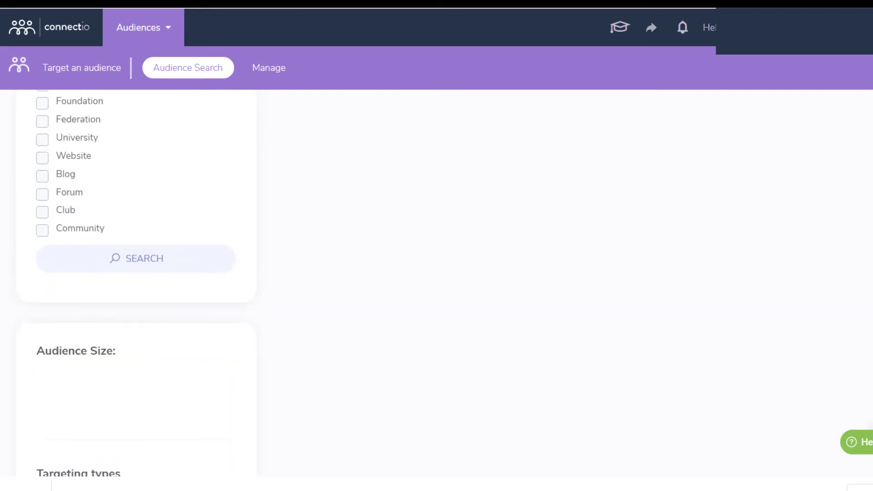
click(169, 275)
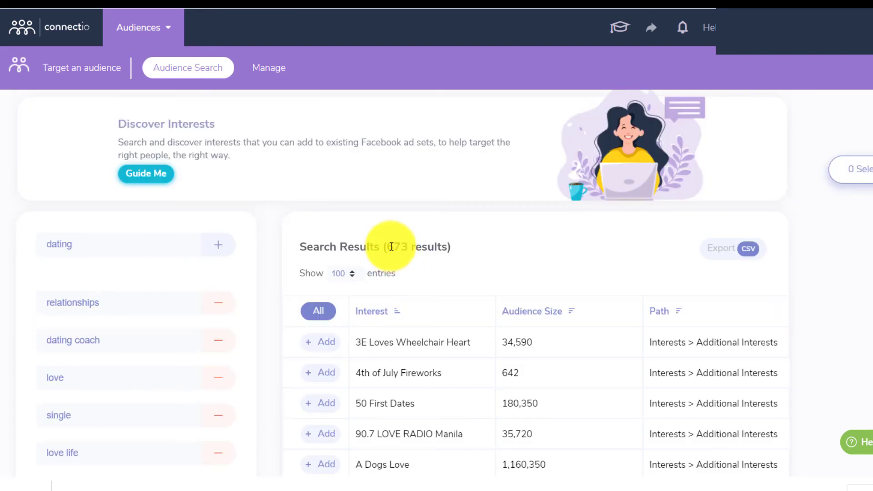
drag(387, 246, 451, 248)
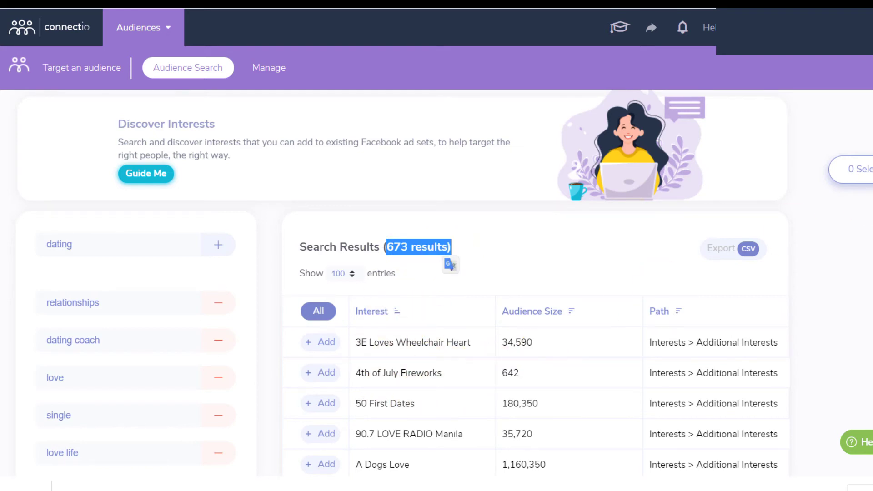
scroll(403, 280, down, 3)
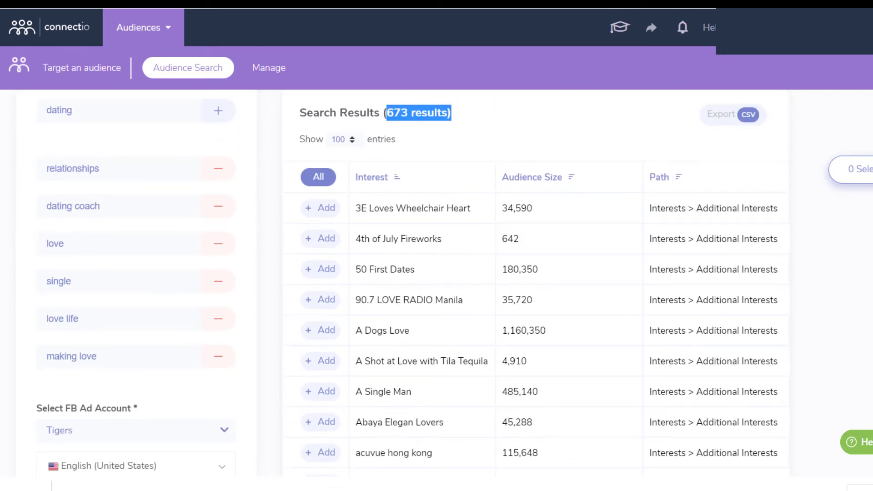
scroll(574, 185, down, 2)
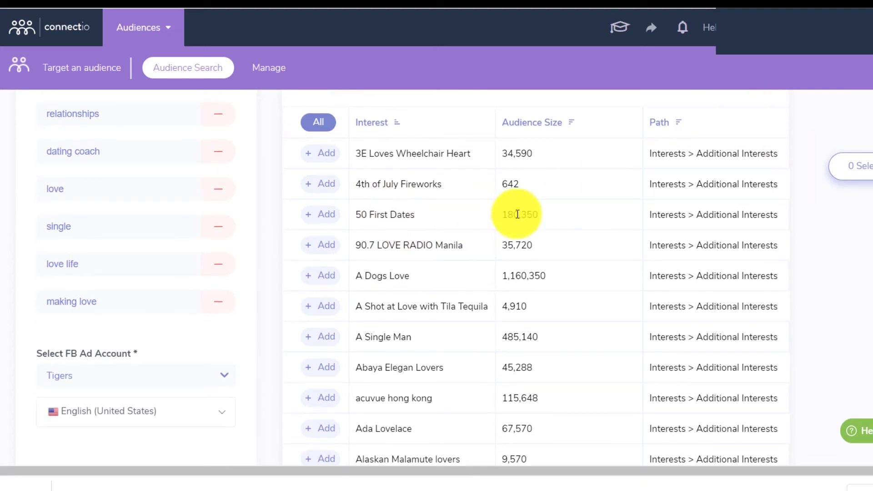
drag(546, 219, 502, 215)
scroll(537, 282, down, 4)
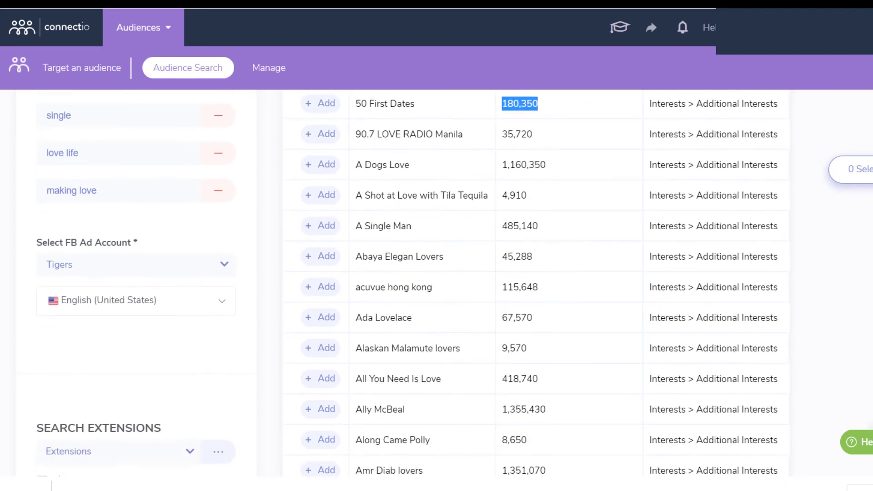
scroll(428, 221, down, 15)
drag(428, 220, 346, 214)
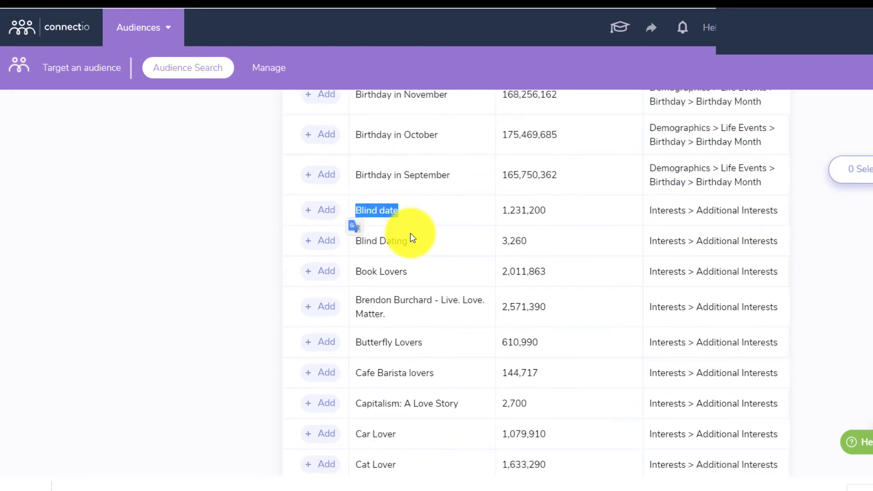
drag(411, 233, 352, 249)
scroll(423, 291, down, 10)
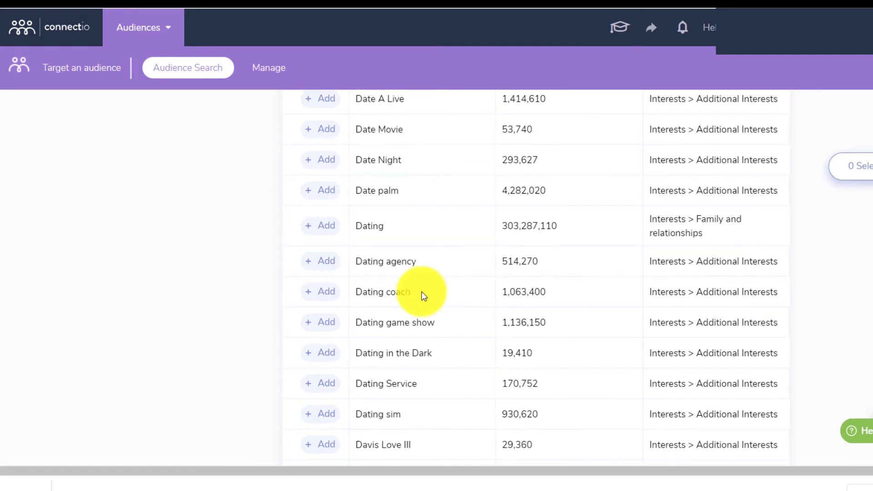
drag(423, 292, 348, 297)
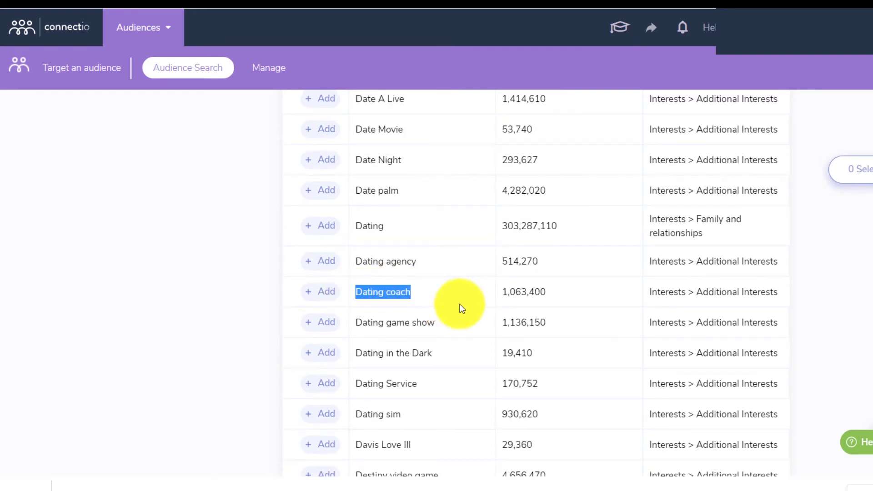
drag(466, 324, 357, 310)
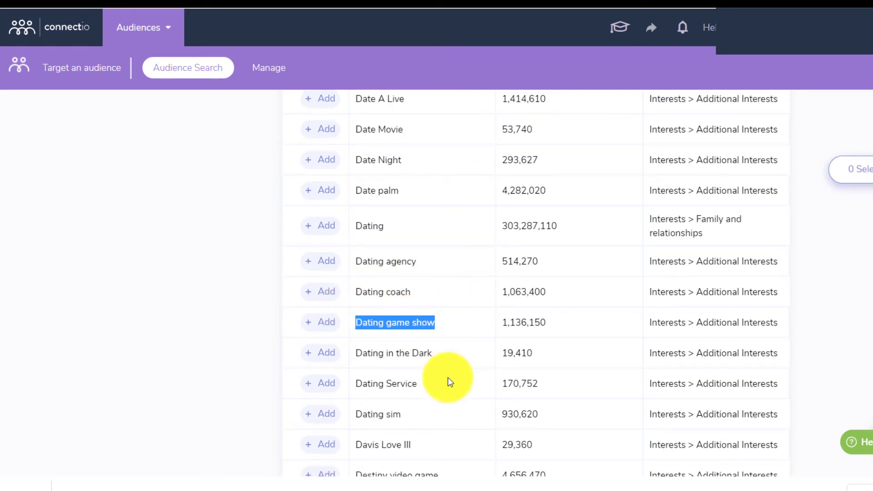
drag(446, 380, 347, 384)
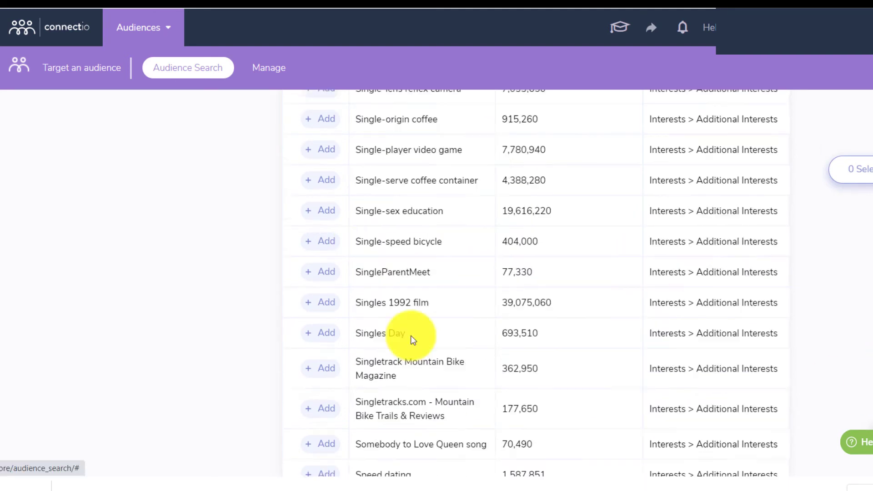
drag(409, 338, 350, 336)
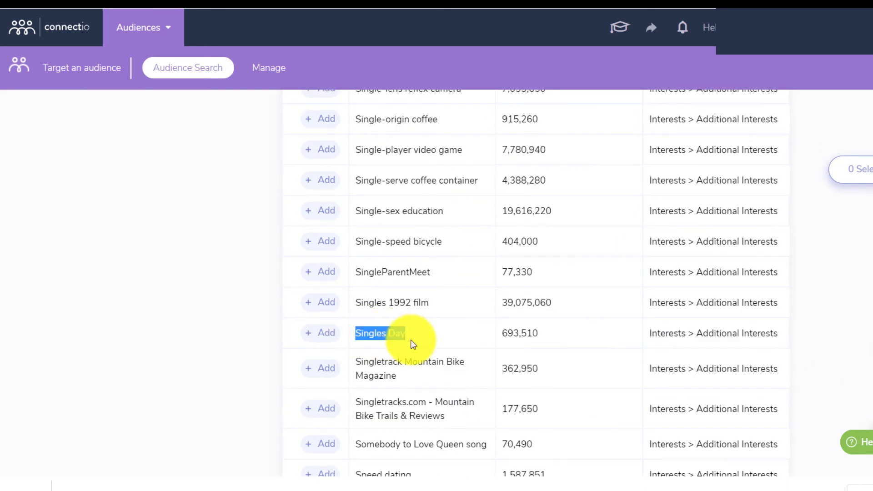
scroll(535, 282, up, 2)
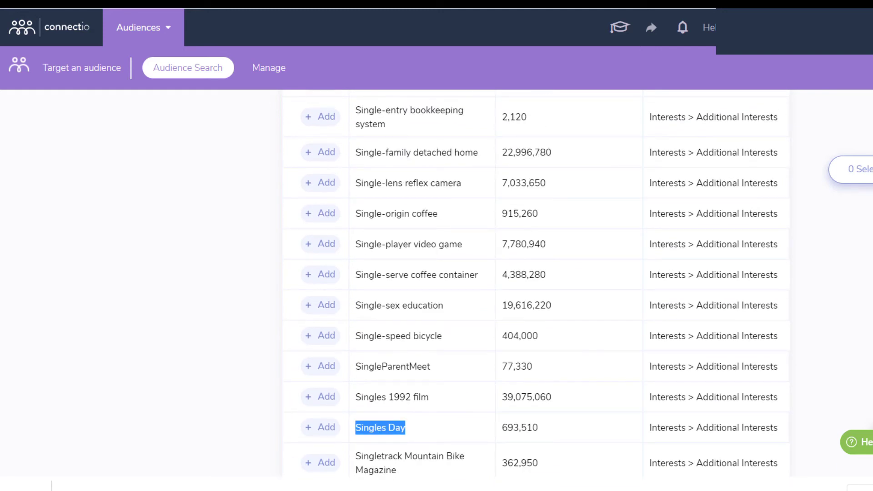
scroll(575, 341, up, 15)
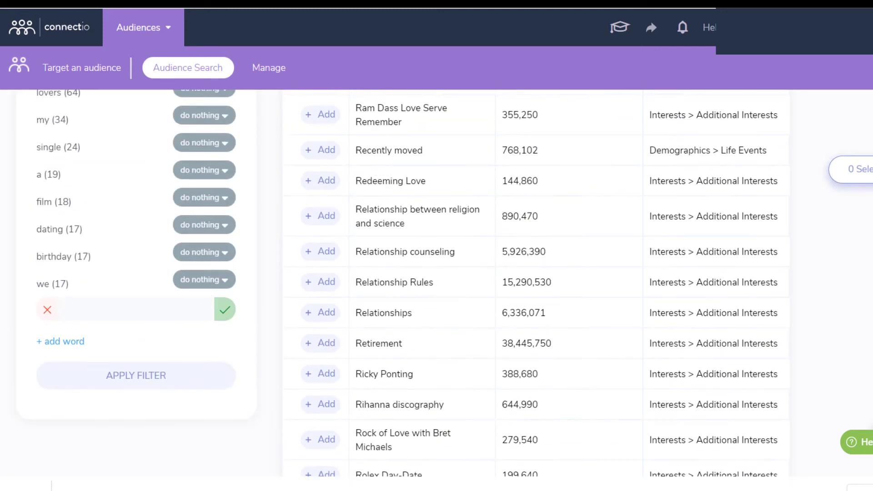
drag(413, 357, 355, 357)
drag(454, 330, 361, 326)
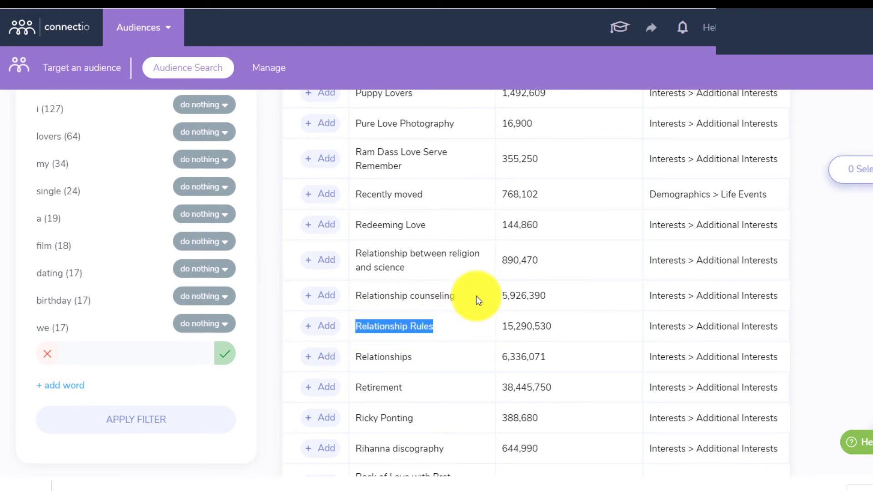
drag(455, 296, 363, 299)
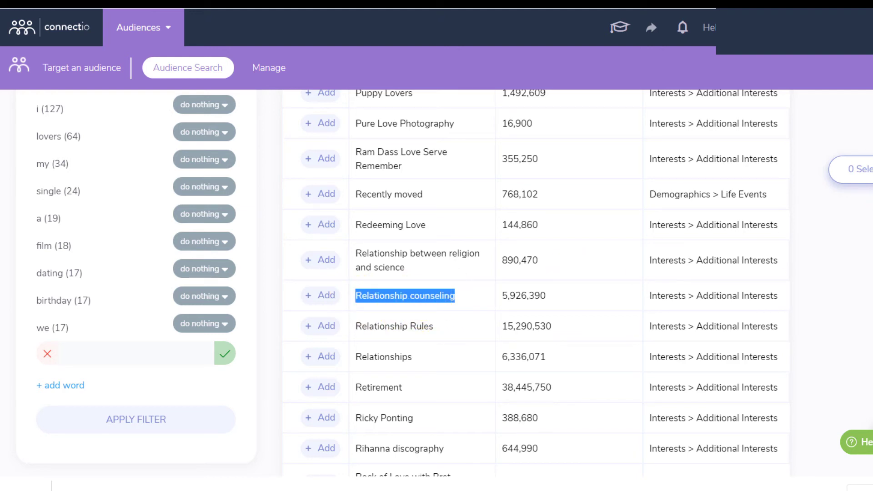
scroll(535, 282, down, 5)
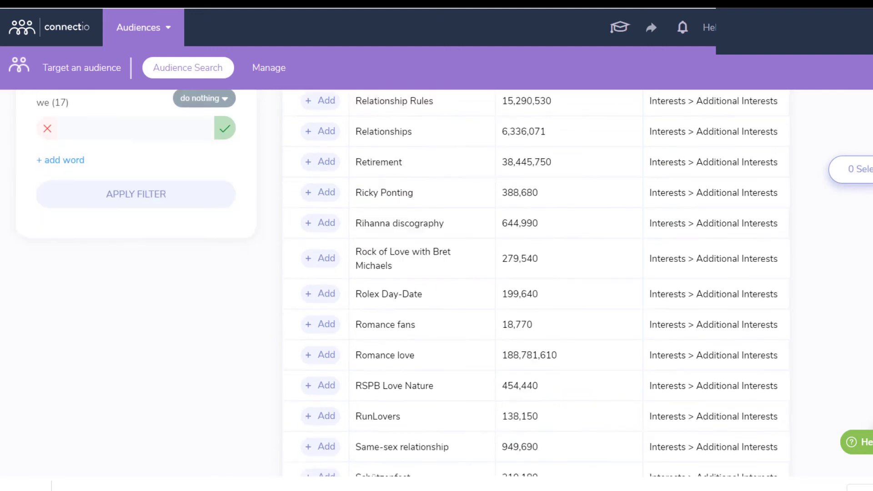
Highlight the pets, dogs and animal lovers keywords and run the search, getting 628 results.
right_click(172, 73)
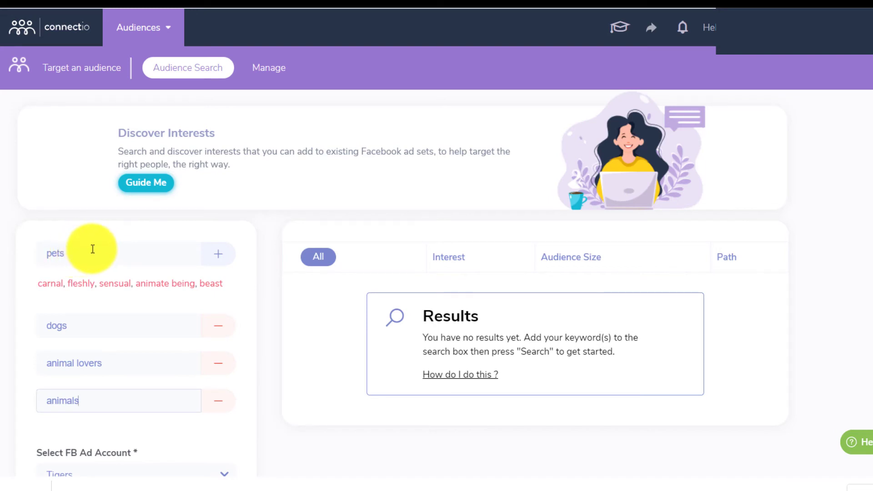
drag(46, 253, 72, 253)
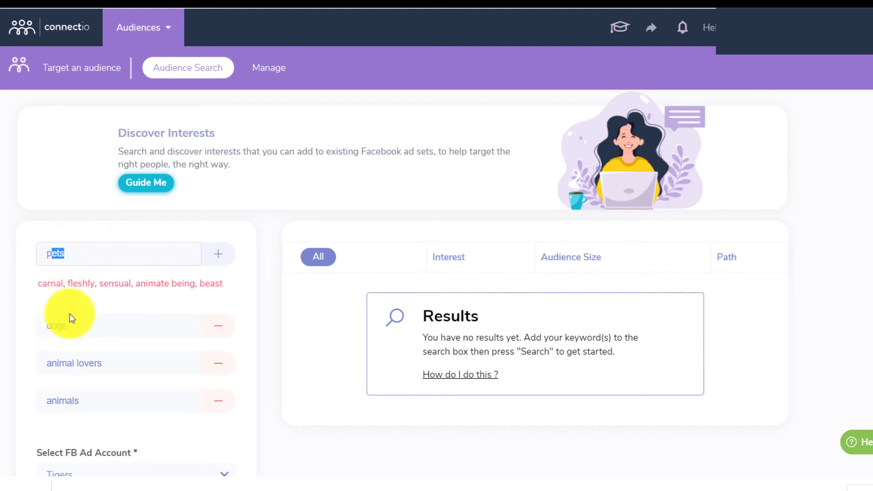
drag(69, 325, 44, 325)
drag(109, 372, 73, 376)
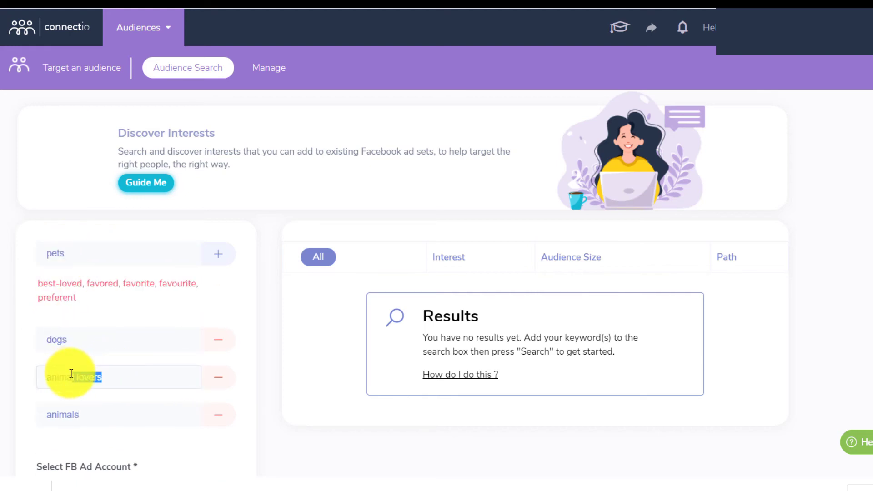
click(73, 376)
double_click(86, 439)
scroll(384, 343, down, 12)
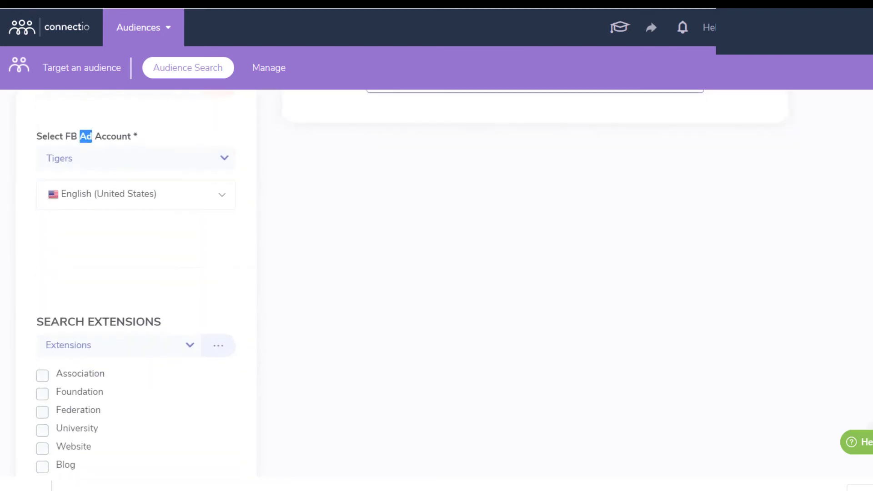
click(140, 302)
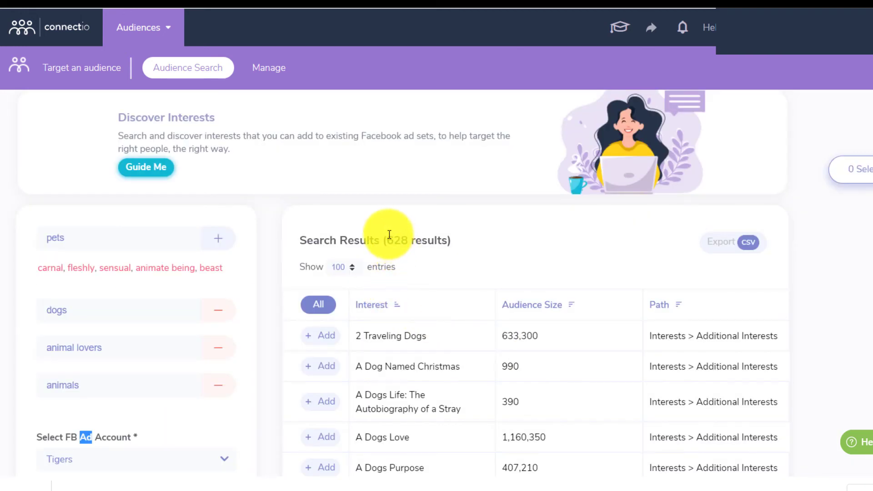
Highlight the 628 count plus A Dogs Purpose, Animal Lovers, Animal Planet, Animal shelter and Animal training.
drag(389, 235, 450, 240)
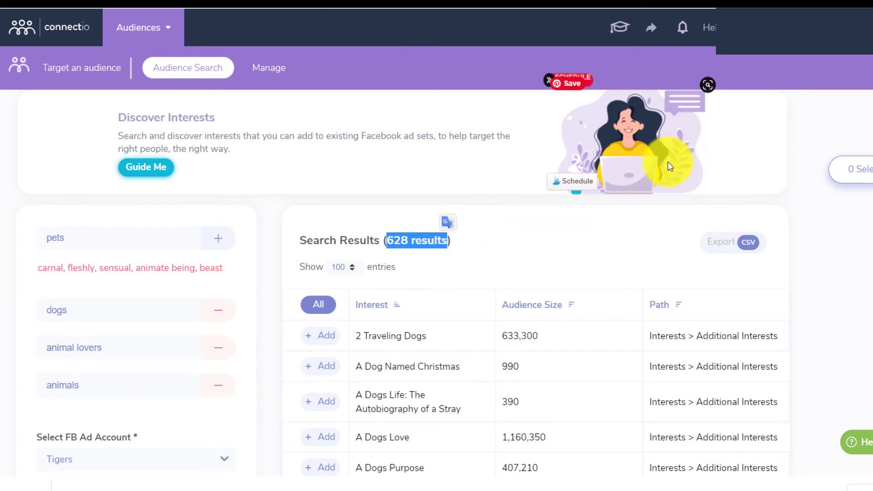
scroll(341, 410, down, 4)
drag(382, 234, 409, 234)
drag(431, 268, 386, 280)
scroll(376, 266, down, 15)
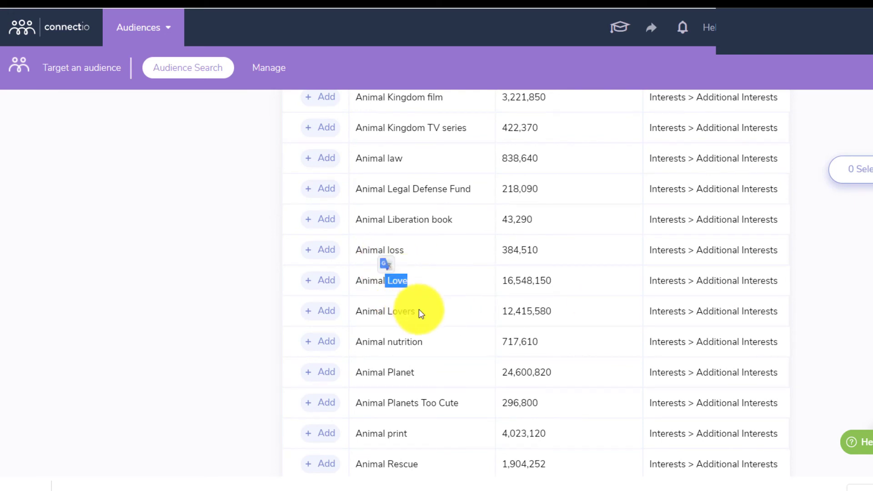
drag(417, 311, 378, 311)
drag(416, 372, 355, 372)
scroll(535, 280, down, 12)
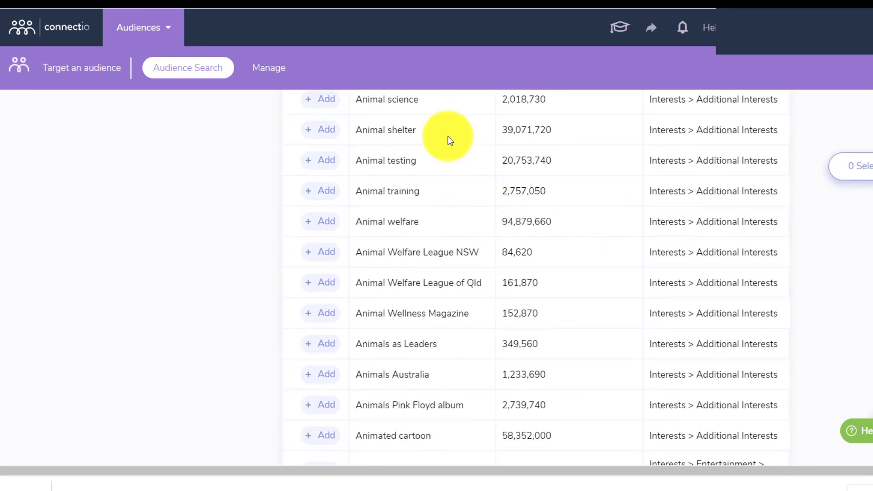
drag(417, 131, 377, 132)
drag(426, 188, 365, 197)
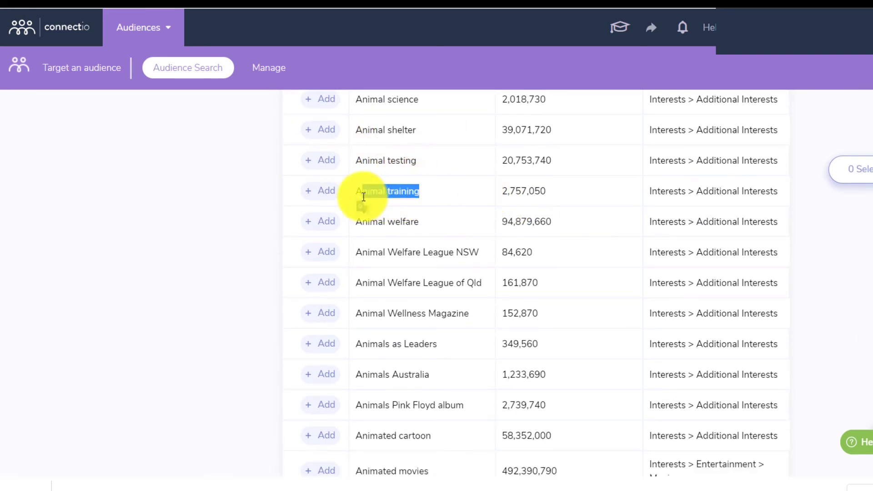
scroll(366, 197, down, 15)
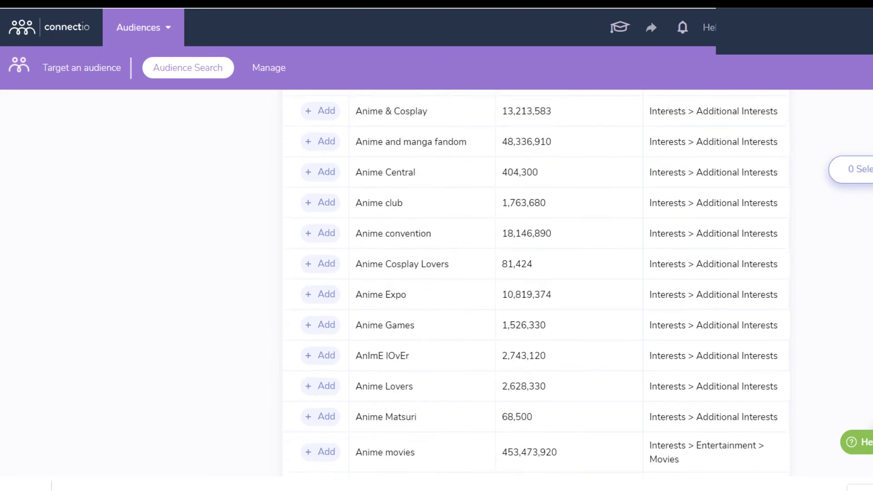
scroll(840, 419, down, 2)
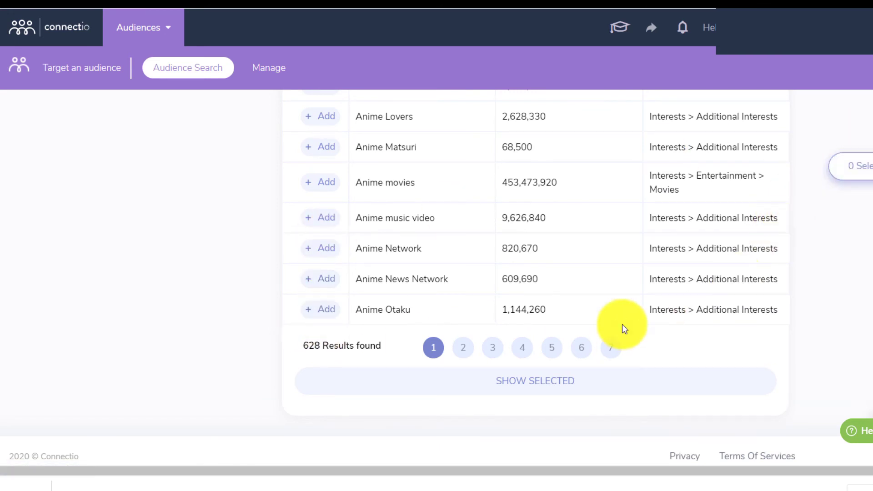
On results page five, highlight Pets Lovers, both Pets at Home interests, PetLove and a dog-breed interest.
click(553, 348)
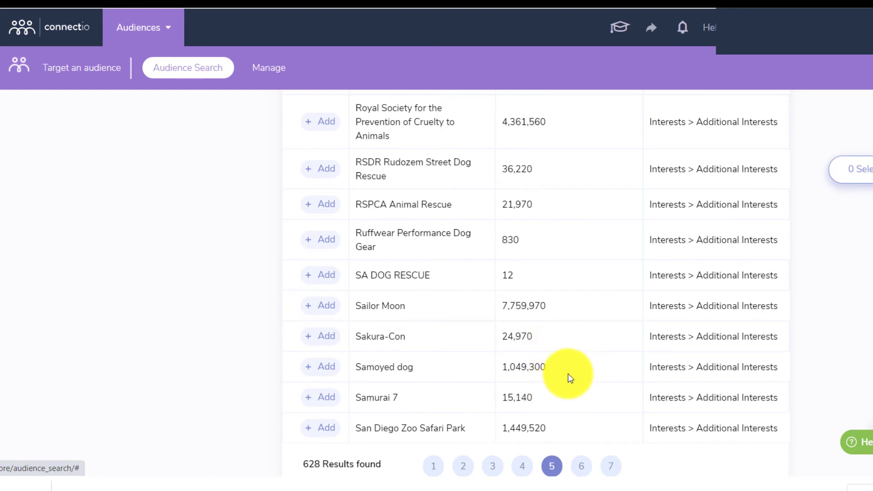
scroll(438, 280, up, 10)
drag(413, 266, 354, 264)
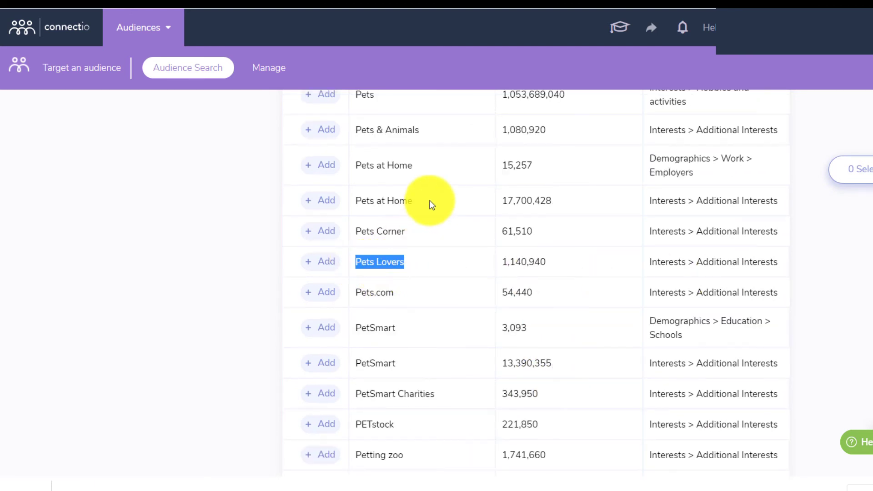
drag(431, 203, 362, 206)
drag(413, 165, 351, 167)
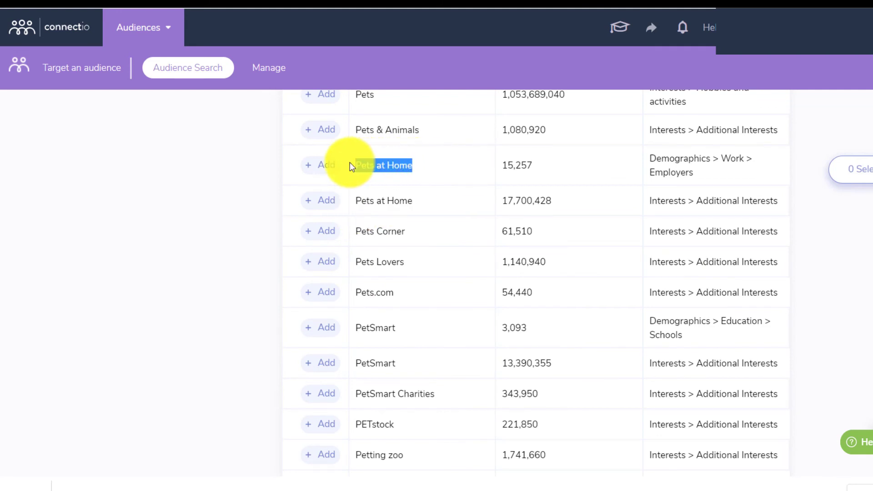
drag(421, 131, 353, 233)
drag(392, 103, 361, 102)
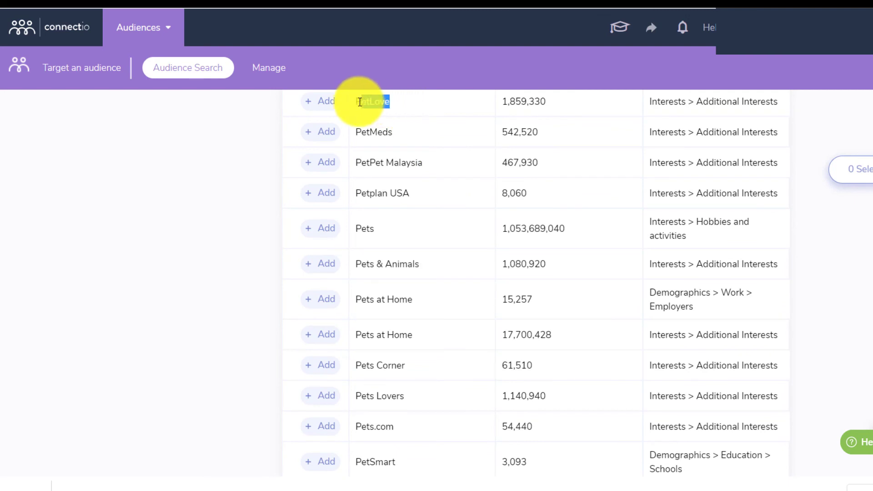
scroll(410, 172, down, 10)
drag(400, 166, 359, 146)
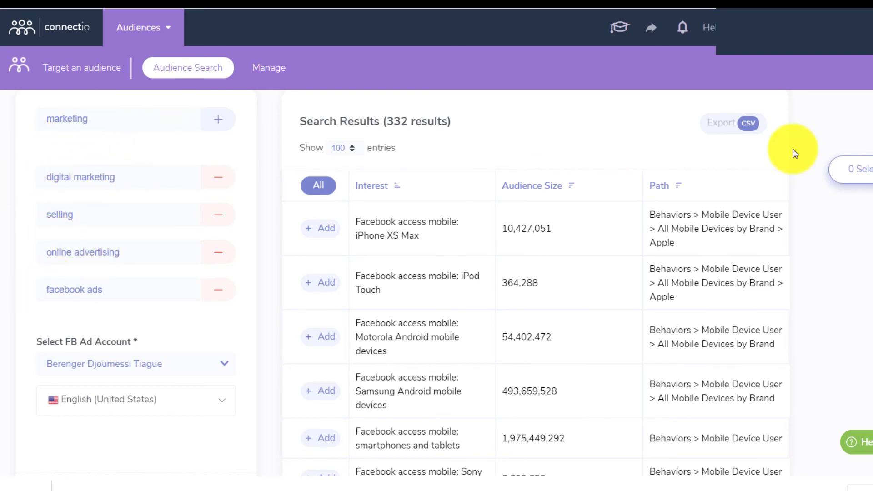
Scroll through the marketing results, highlighting the Marketing online interest.
scroll(436, 406, down, 20)
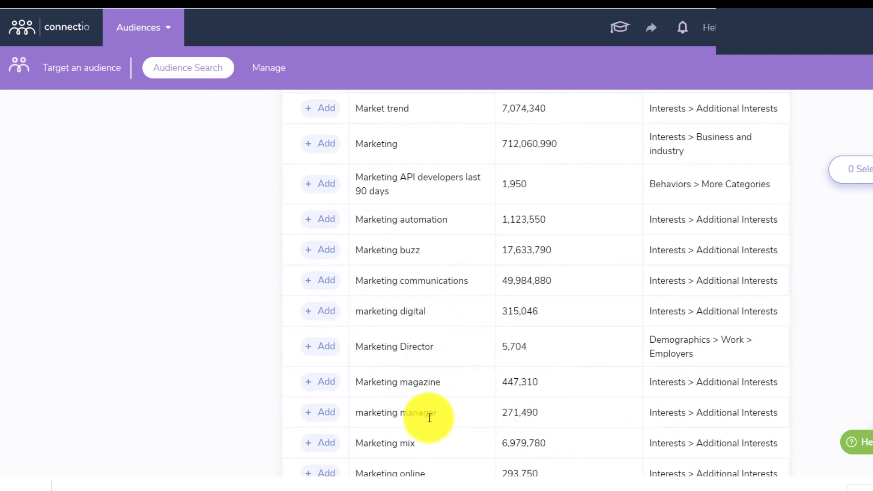
drag(381, 413, 437, 412)
scroll(536, 282, down, 3)
scroll(535, 282, down, 1)
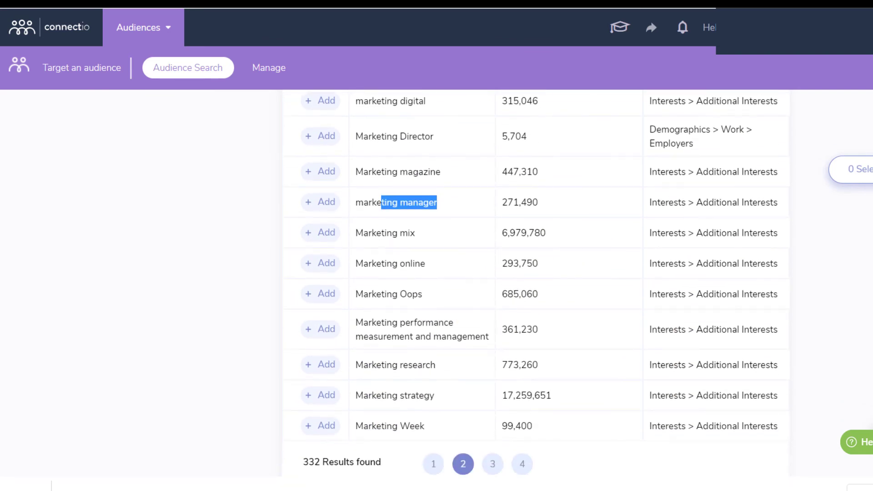
drag(440, 255, 356, 263)
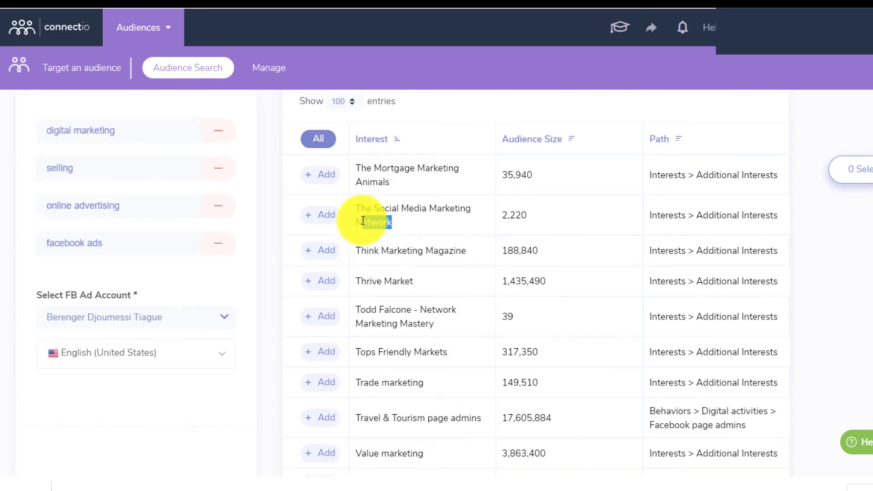
mouse_move(363, 221)
mouse_down()
mouse_move(366, 211)
mouse_move(355, 208)
mouse_up()
scroll(535, 282, down, 10)
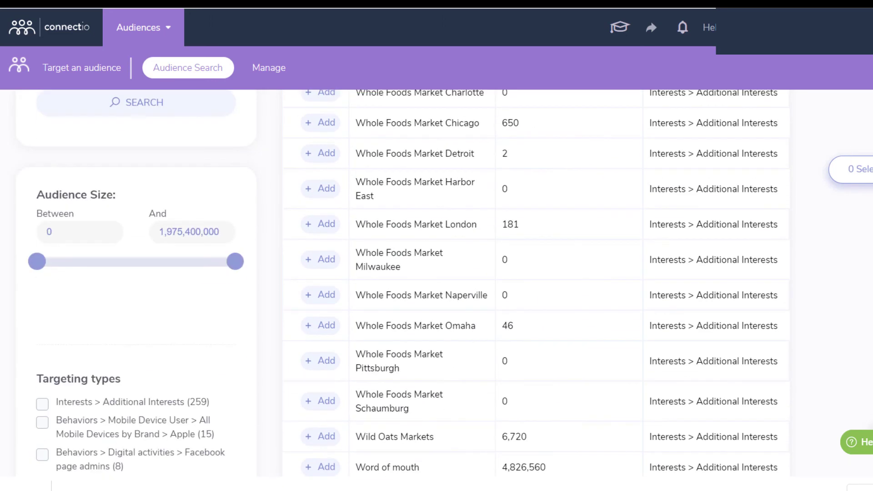
scroll(535, 282, down, 3)
scroll(546, 301, up, 4)
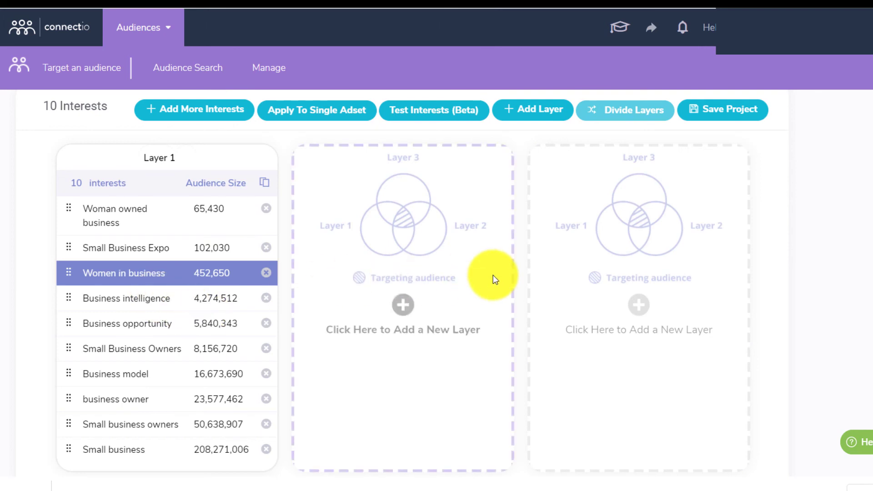
Add United Kingdom beside United States and apply the business interests to the Lions tshirts ad set.
click(324, 101)
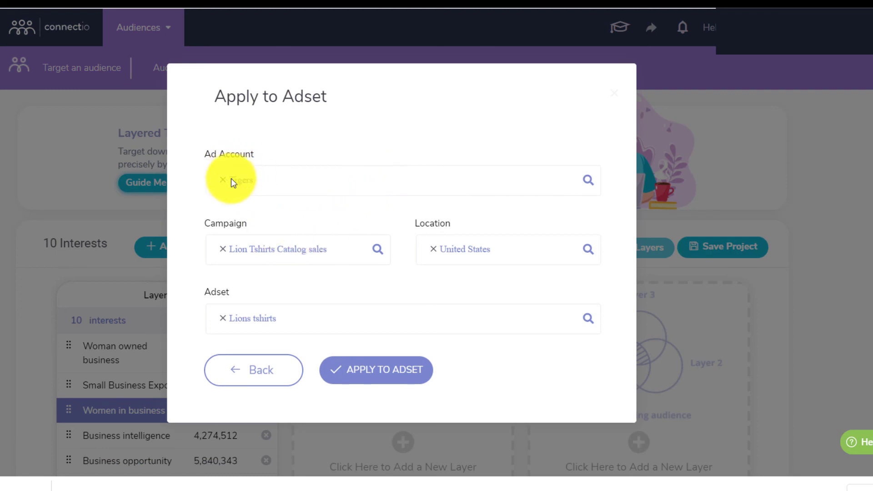
click(497, 251)
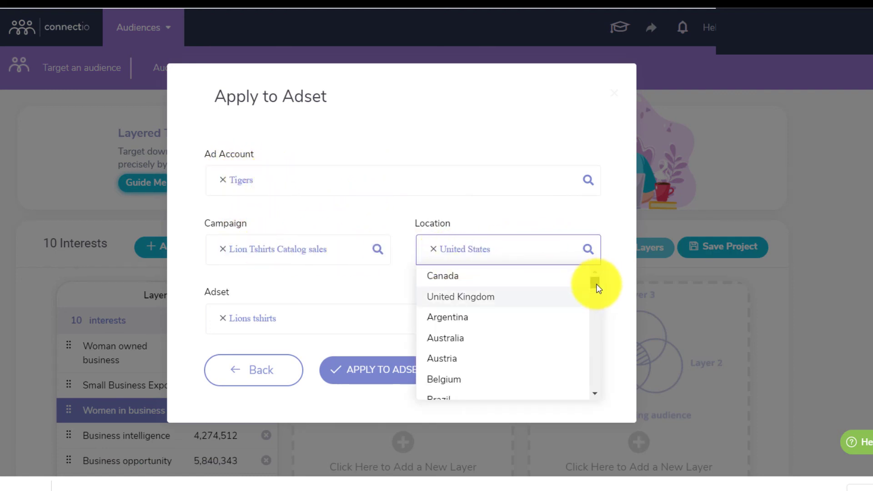
drag(598, 288, 591, 352)
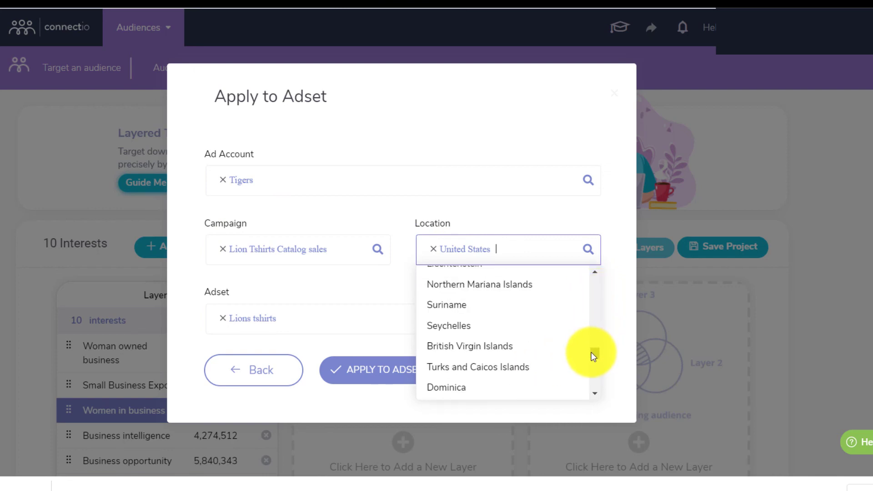
scroll(477, 327, up, 10)
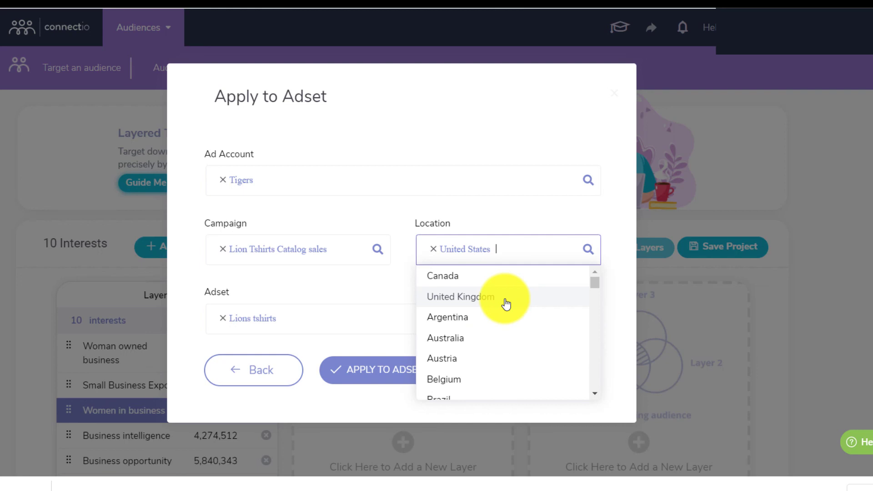
click(506, 305)
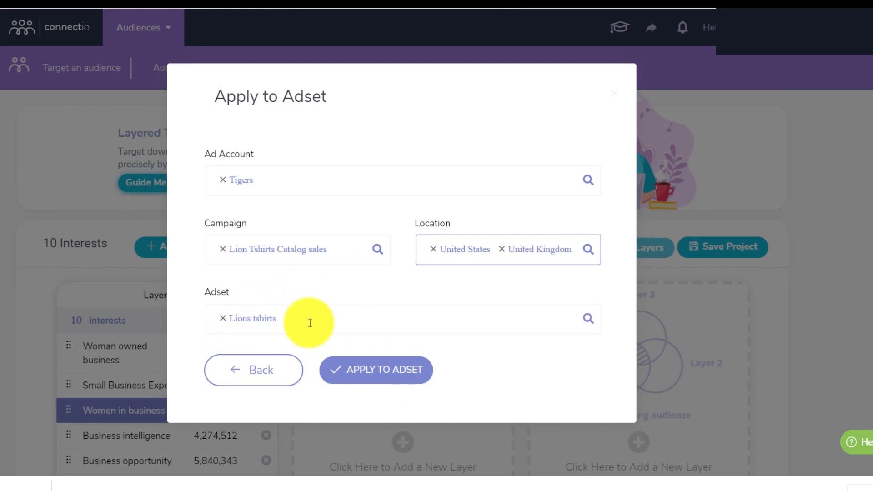
click(364, 382)
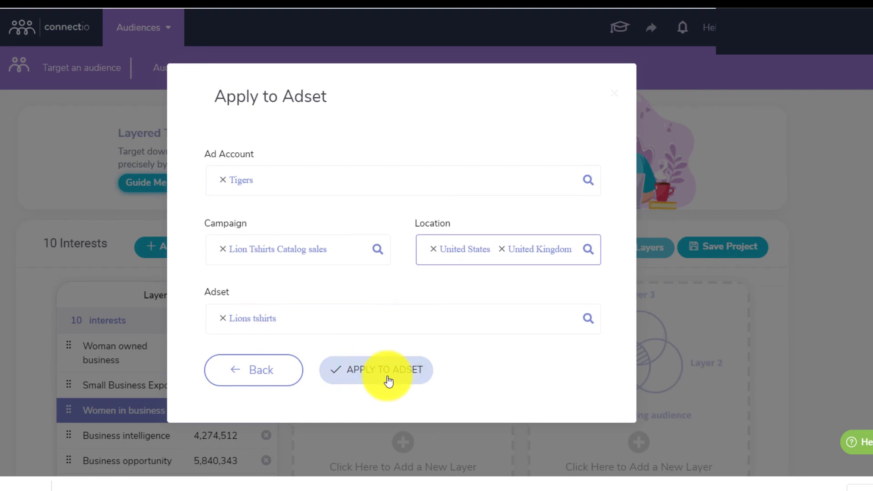